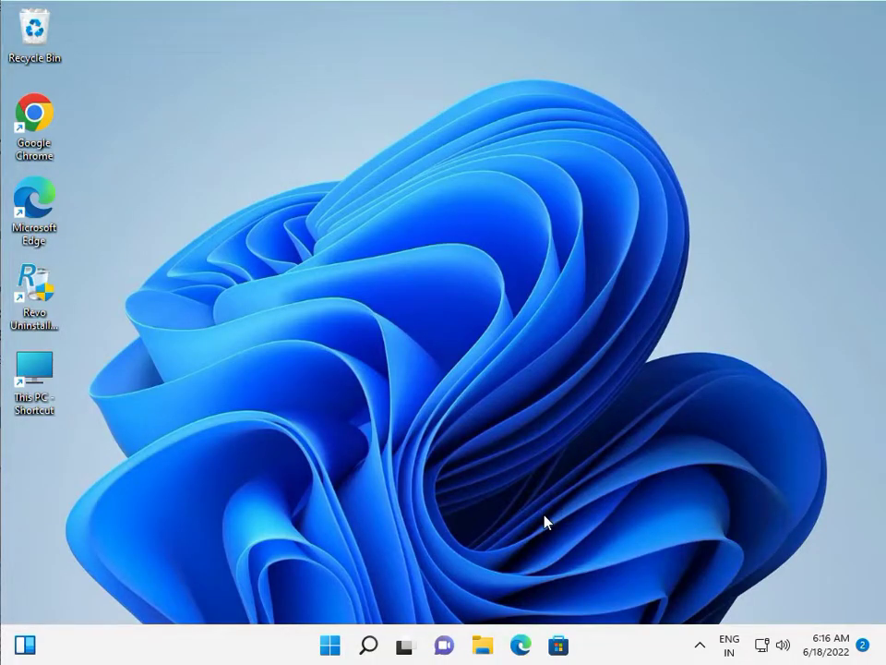
# Launch services.msc from the Run dialog to open the Services console
pyautogui.press('super+r')
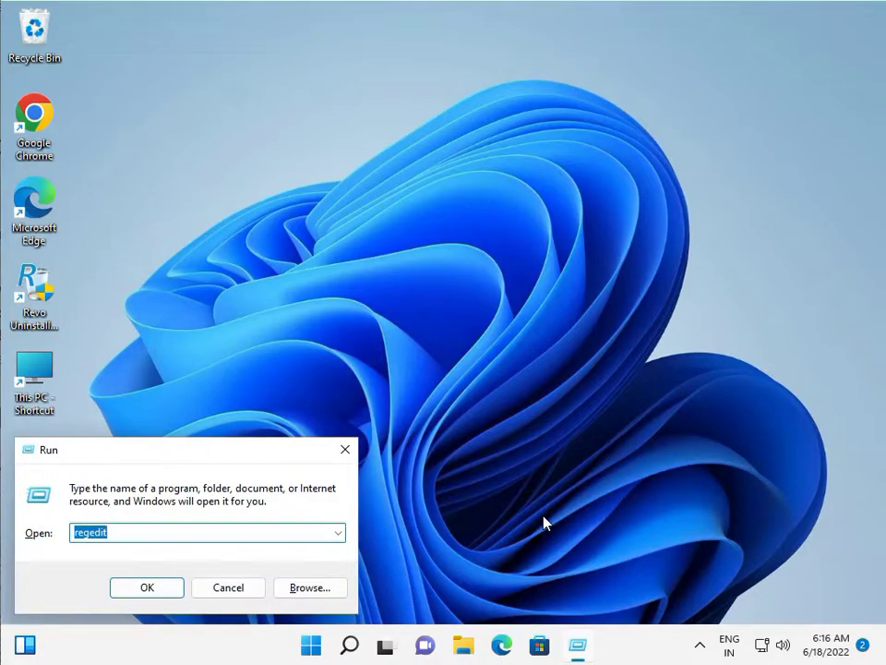
pyautogui.write('services.msc')
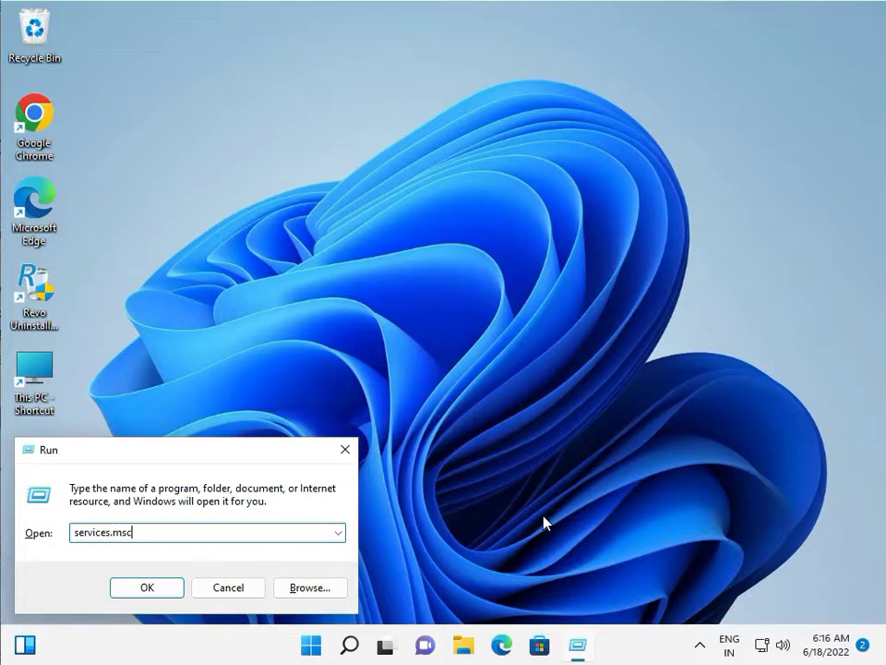
pyautogui.press('Return')
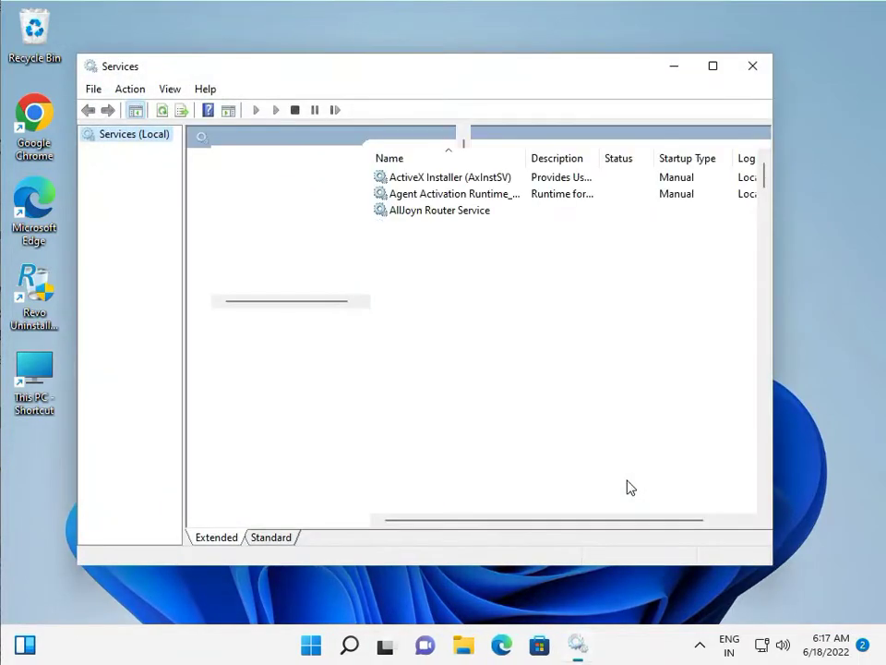
# Locate the Windows Update service in the services list and open its Properties
pyautogui.click(437, 329)
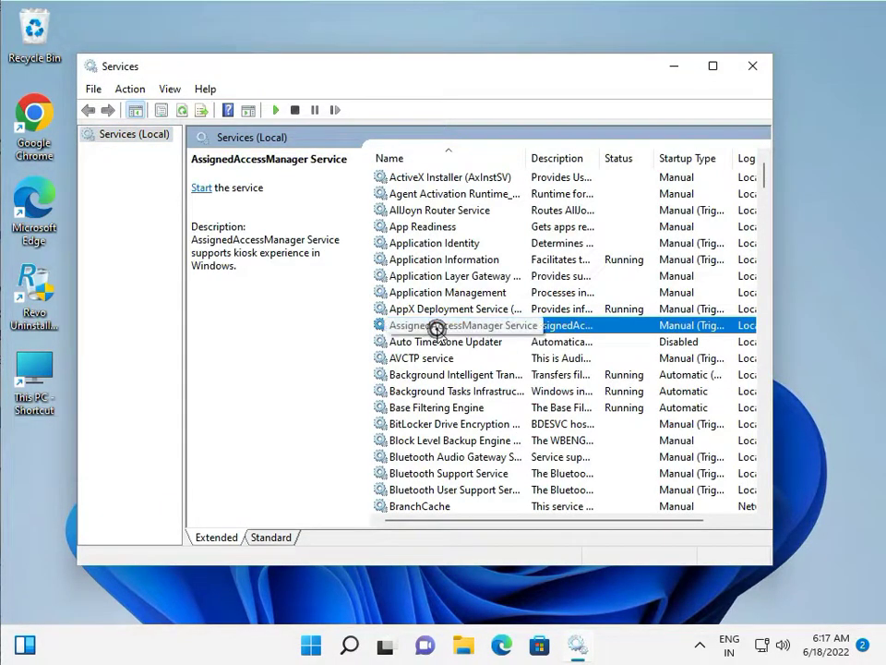
pyautogui.press('w')
pyautogui.press('w')
pyautogui.press('w')
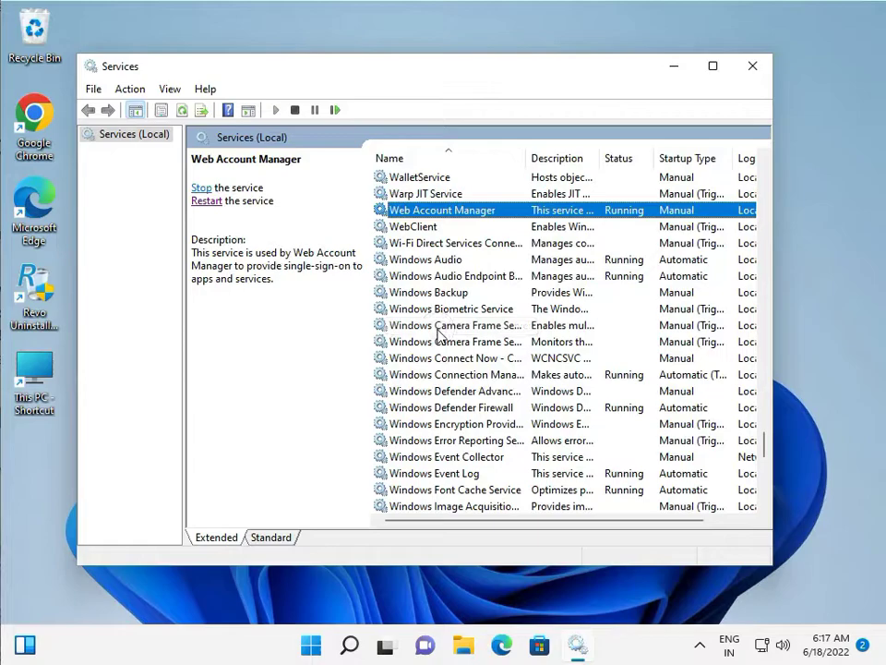
pyautogui.press('w')
pyautogui.press('w')
pyautogui.press('w')
pyautogui.press('w')
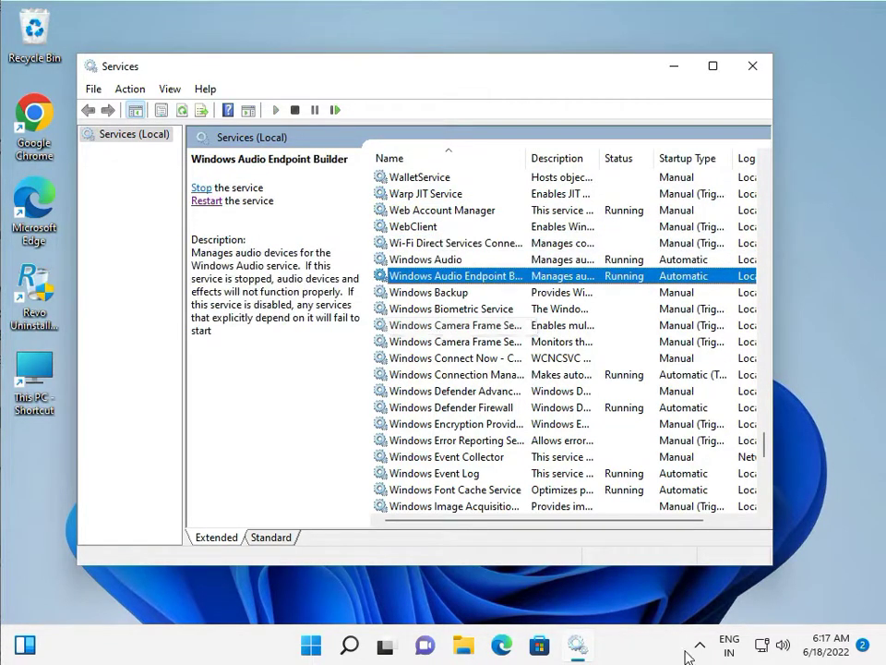
pyautogui.write('windows u')
pyautogui.scroll(-10, 439, 425)
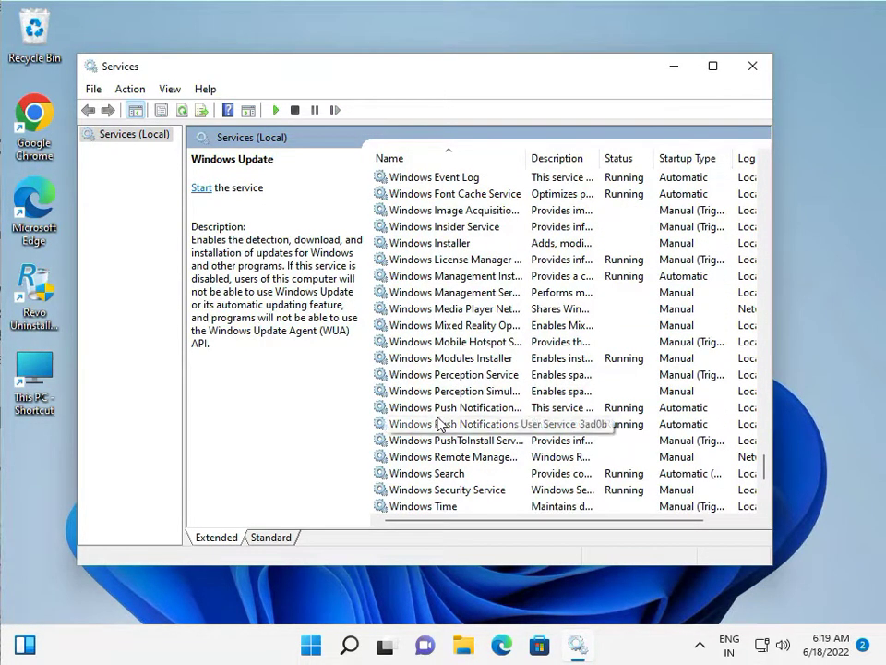
pyautogui.scroll(-1, 415, 424)
pyautogui.scroll(1, 434, 406)
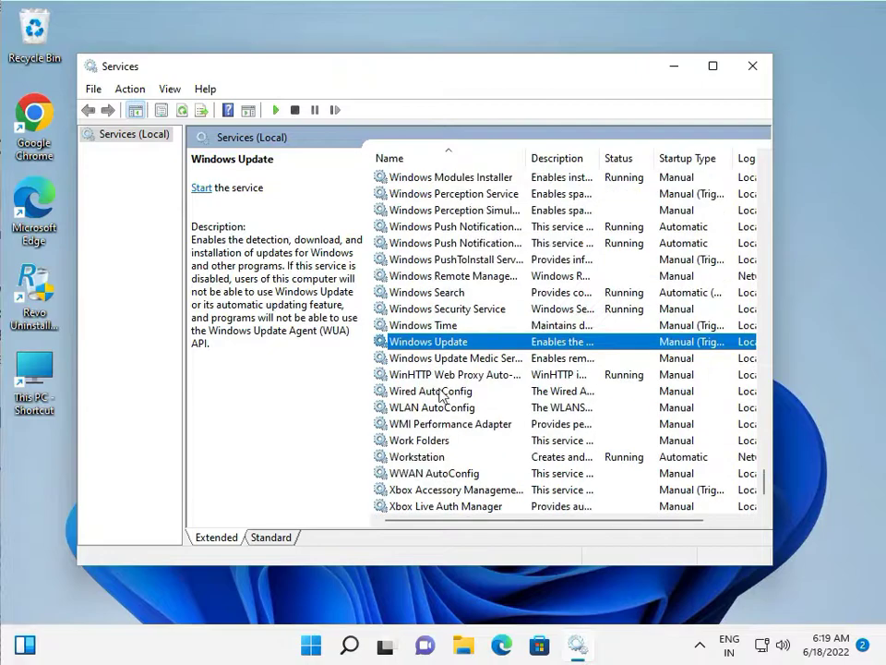
pyautogui.doubleClick(471, 342)
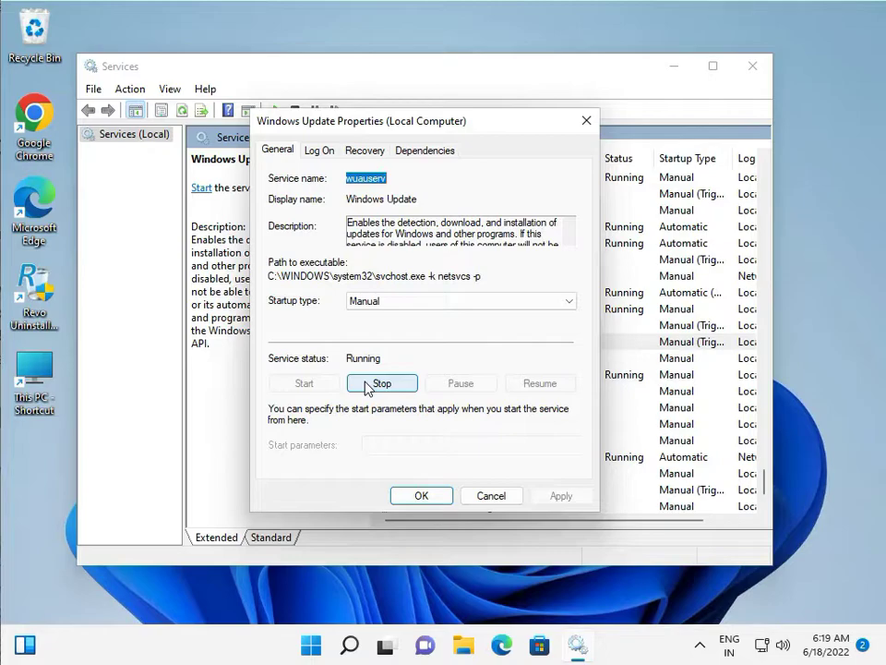
# Set Windows Update startup type to Automatic, restart the service, and close Services
pyautogui.click(380, 302)
pyautogui.click(389, 329)
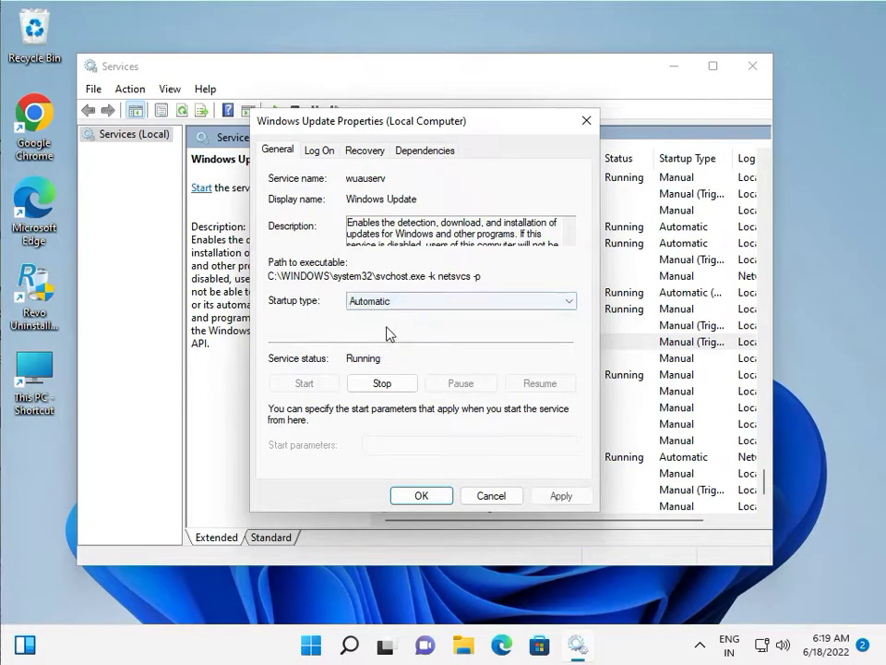
pyautogui.click(558, 499)
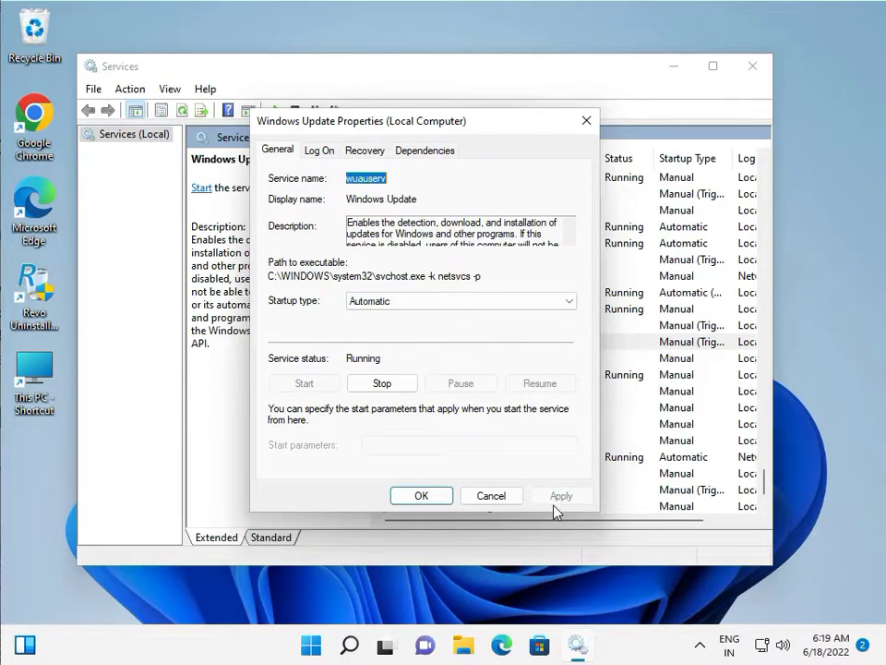
pyautogui.click(428, 496)
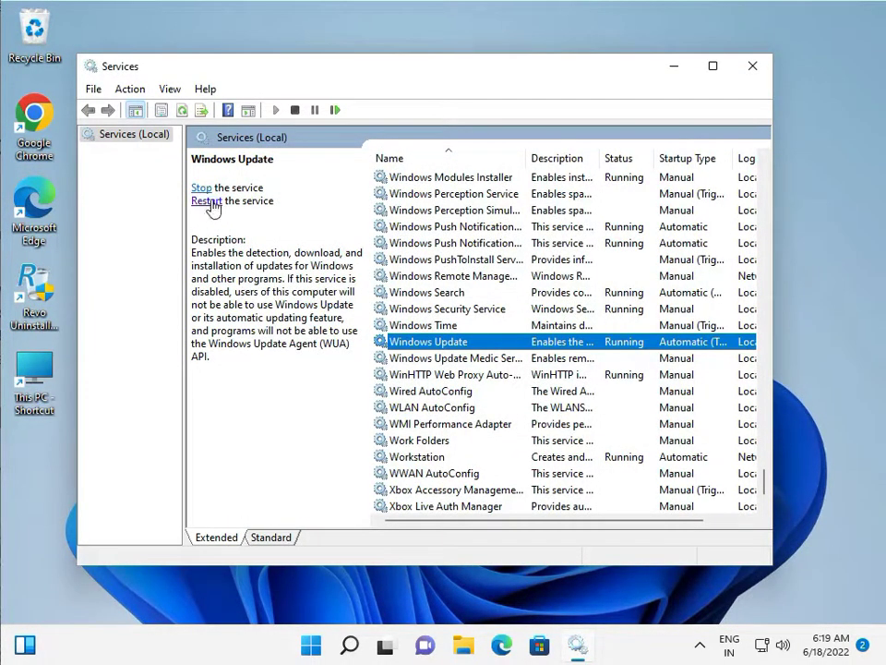
pyautogui.click(209, 201)
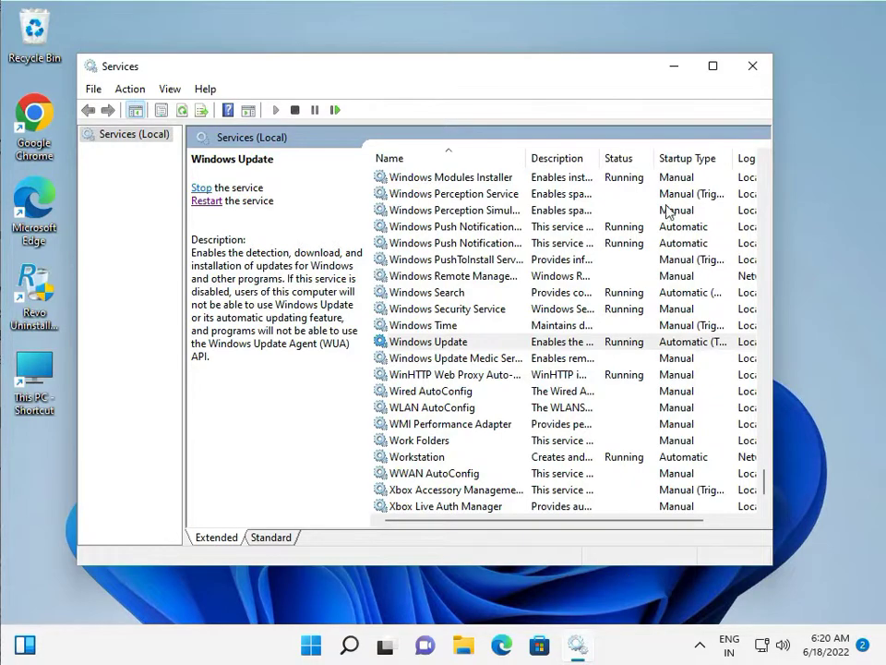
pyautogui.click(754, 64)
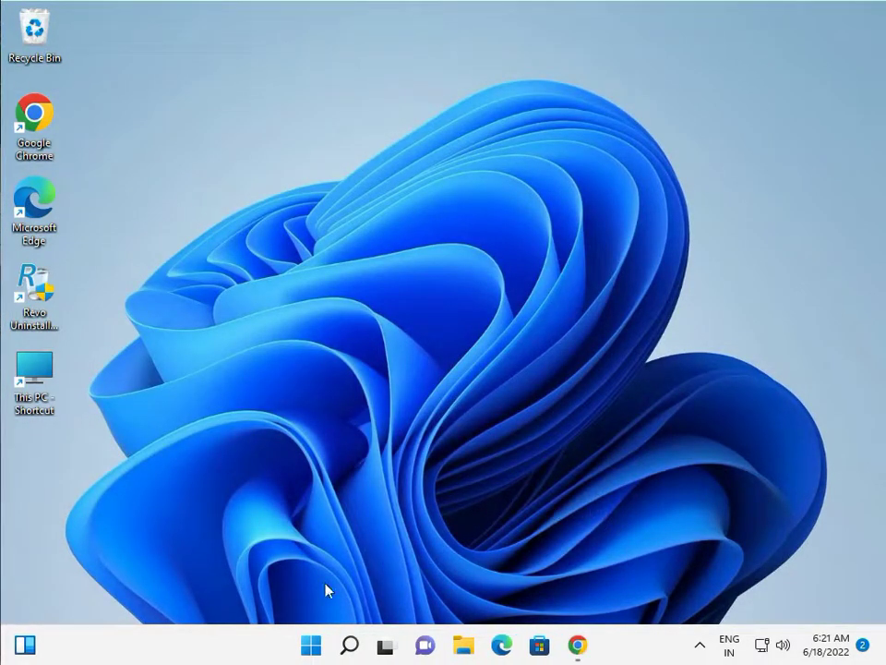
# Launch Command Prompt from a Start search for cmd and reposition its window
pyautogui.click(313, 644)
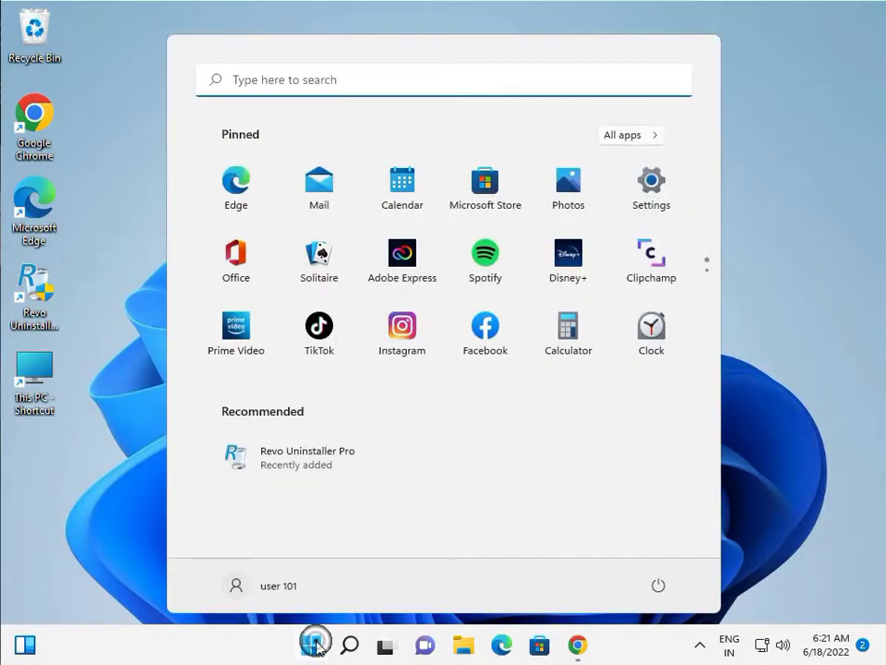
pyautogui.write('cmd')
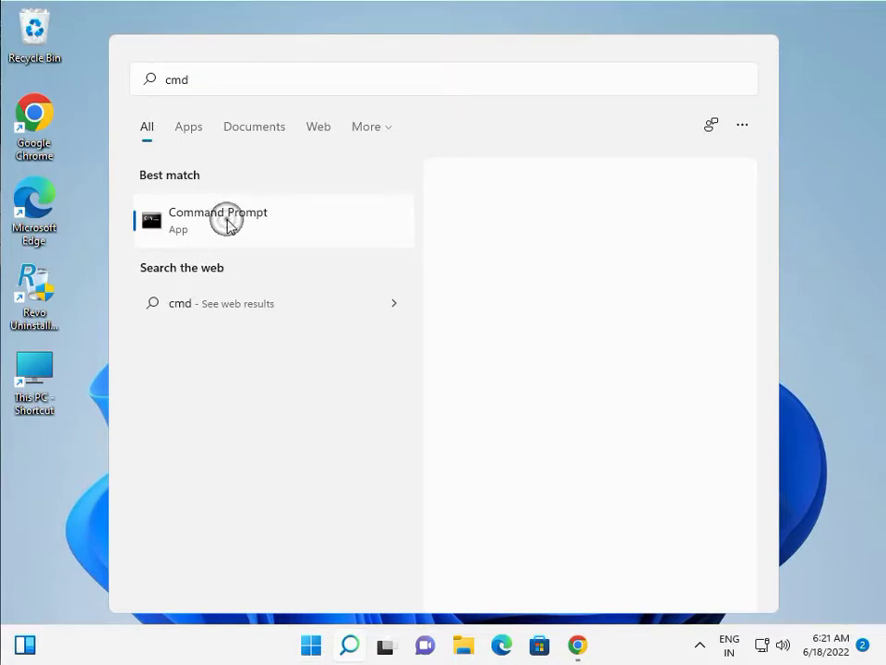
pyautogui.click(229, 222)
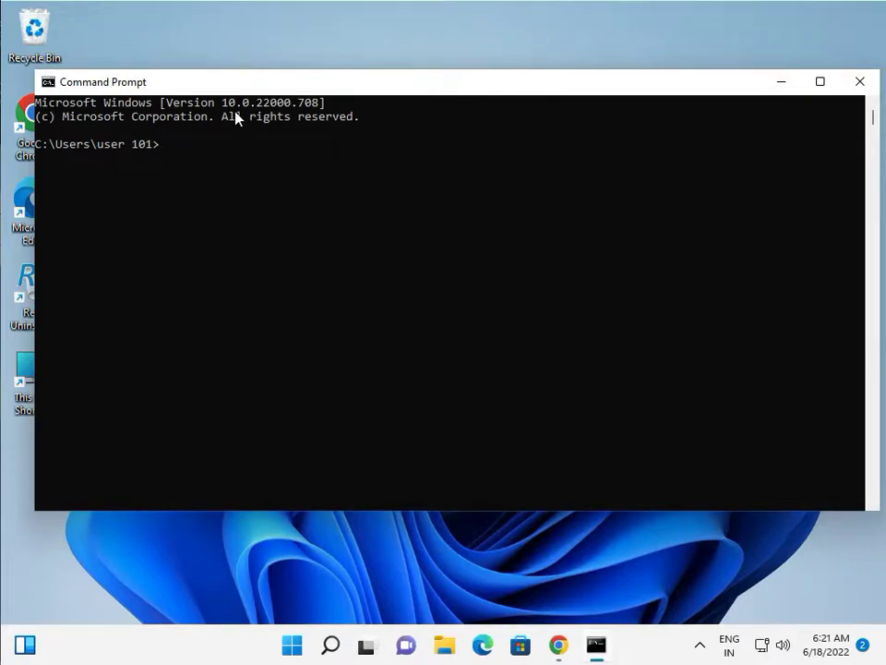
pyautogui.moveTo(255, 85); pyautogui.dragTo(260, 61)
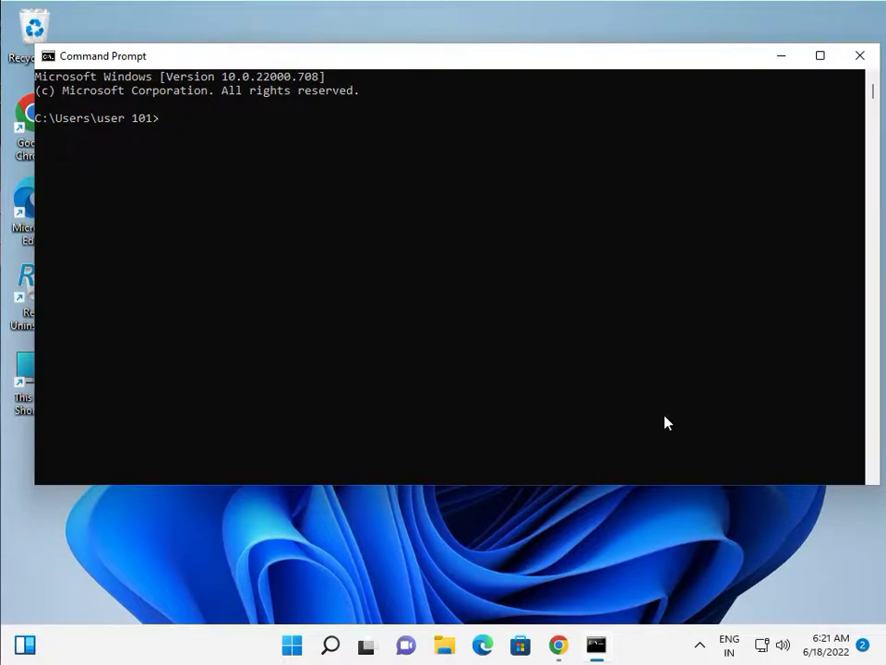
# Copy net stop bits from Notepad and run it, getting System error 5 access denied
pyautogui.press('super+space')
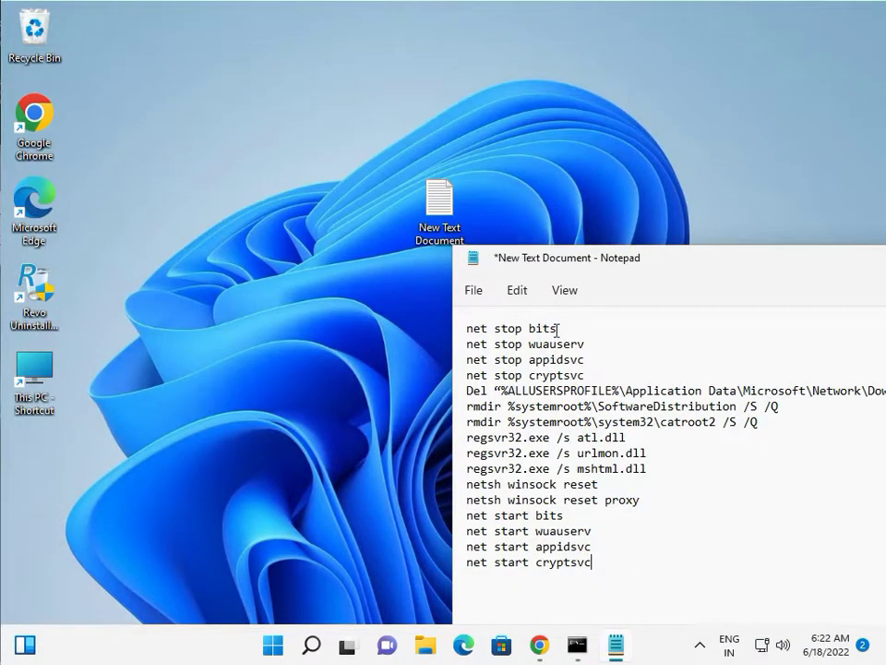
pyautogui.moveTo(558, 329); pyautogui.dragTo(445, 334)
pyautogui.press('super+c')
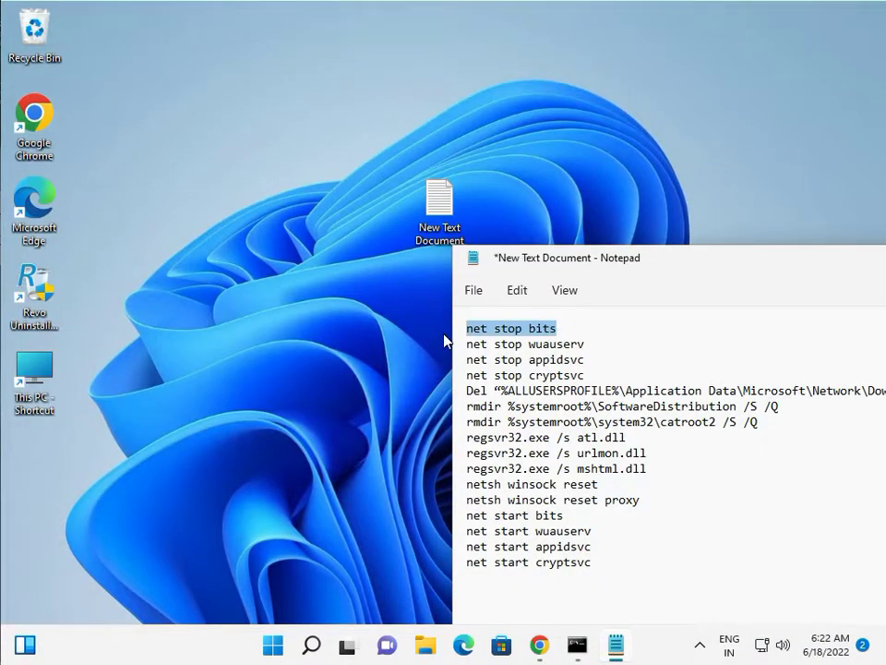
pyautogui.click(574, 645)
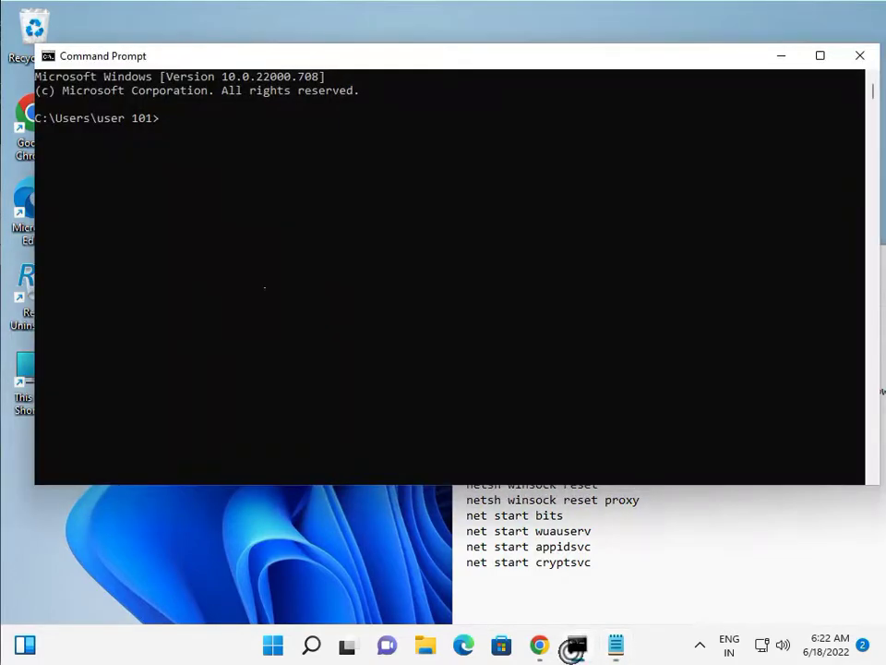
pyautogui.rightClick(161, 122)
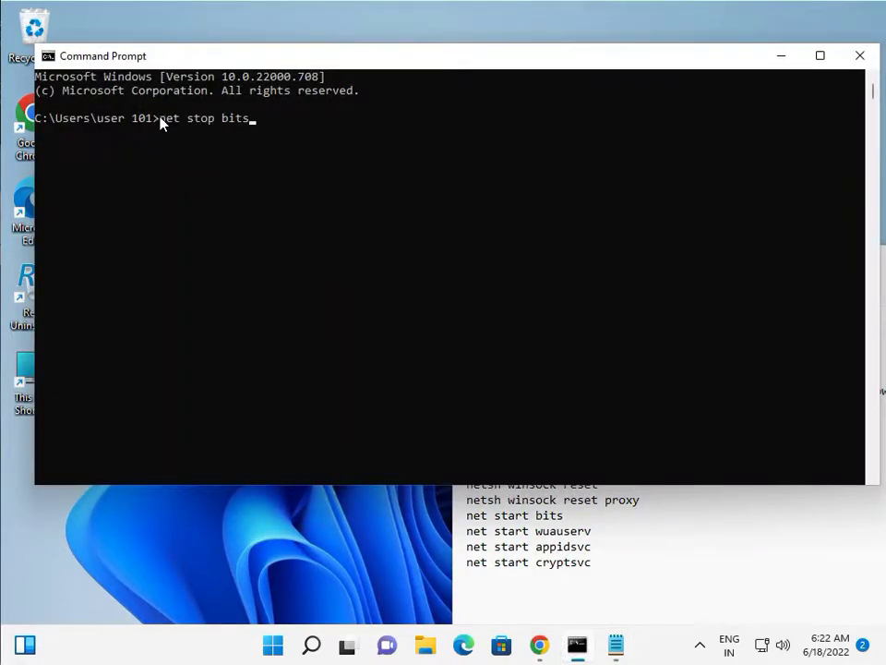
pyautogui.press('Return')
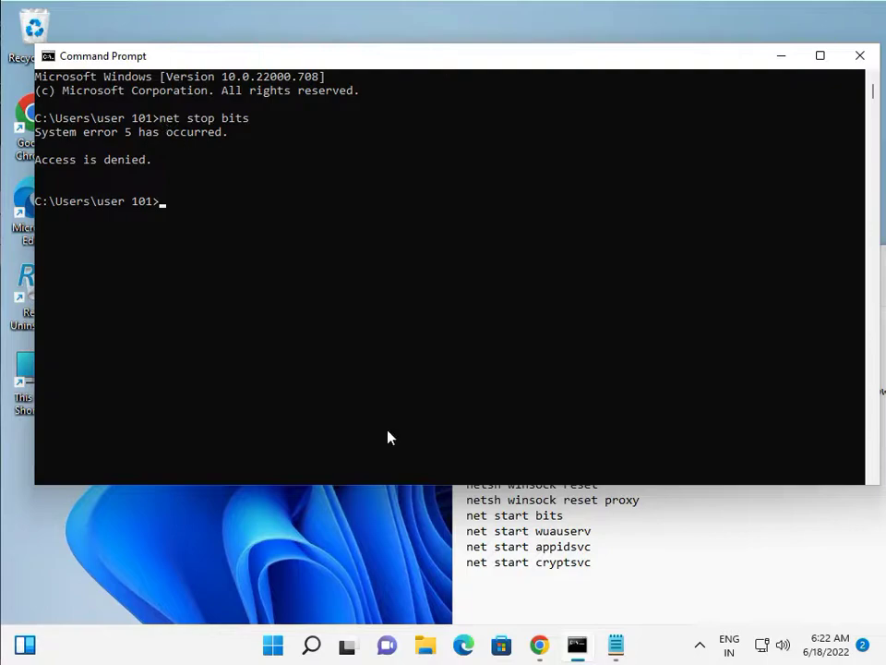
# Copy the net stop wuauserv line and try pasting it, then cancel the console selection
pyautogui.click(663, 576)
pyautogui.click(582, 343)
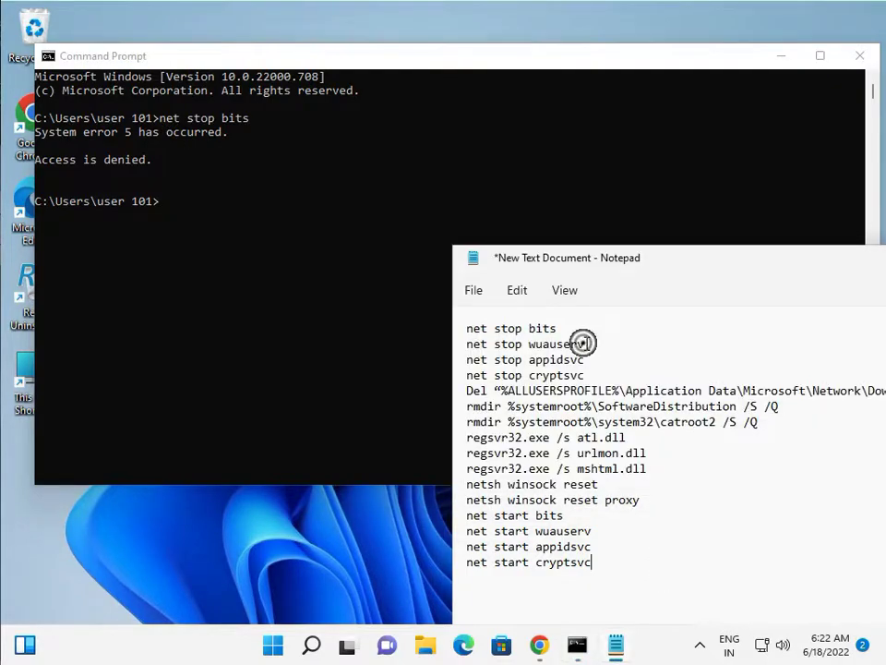
pyautogui.moveTo(582, 342); pyautogui.dragTo(467, 345)
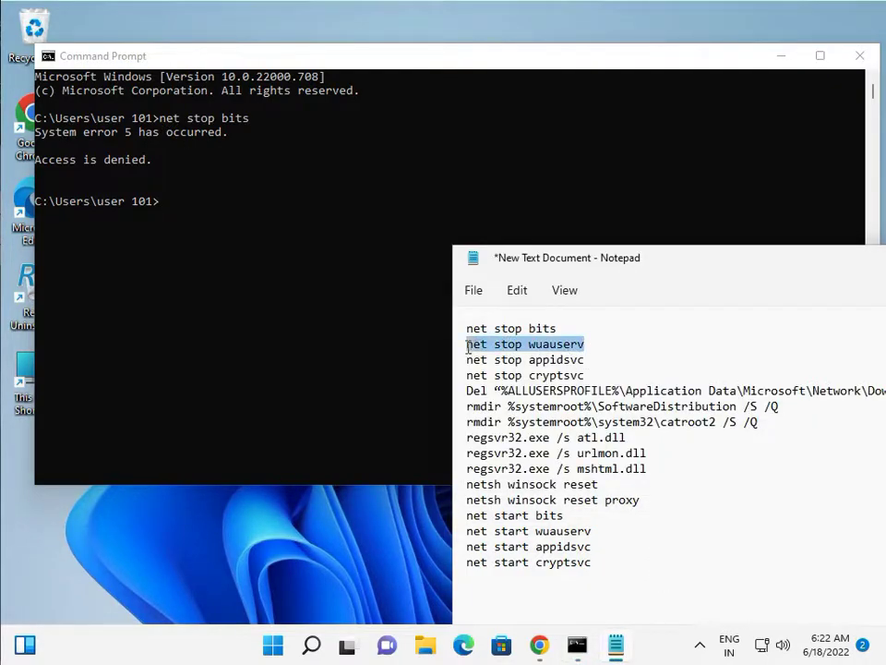
pyautogui.click(165, 208)
pyautogui.click(163, 203)
pyautogui.rightClick(162, 207)
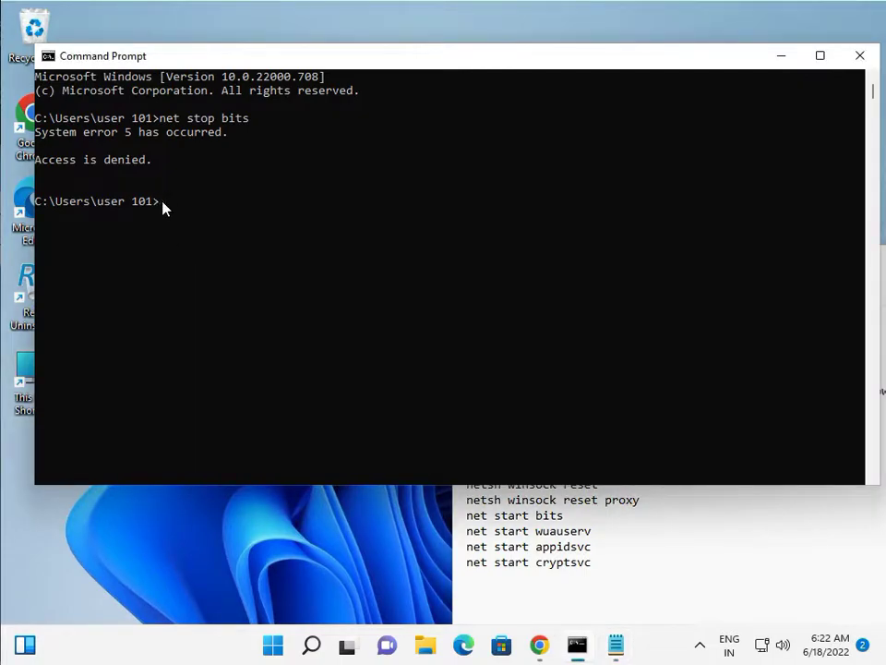
pyautogui.click(163, 207)
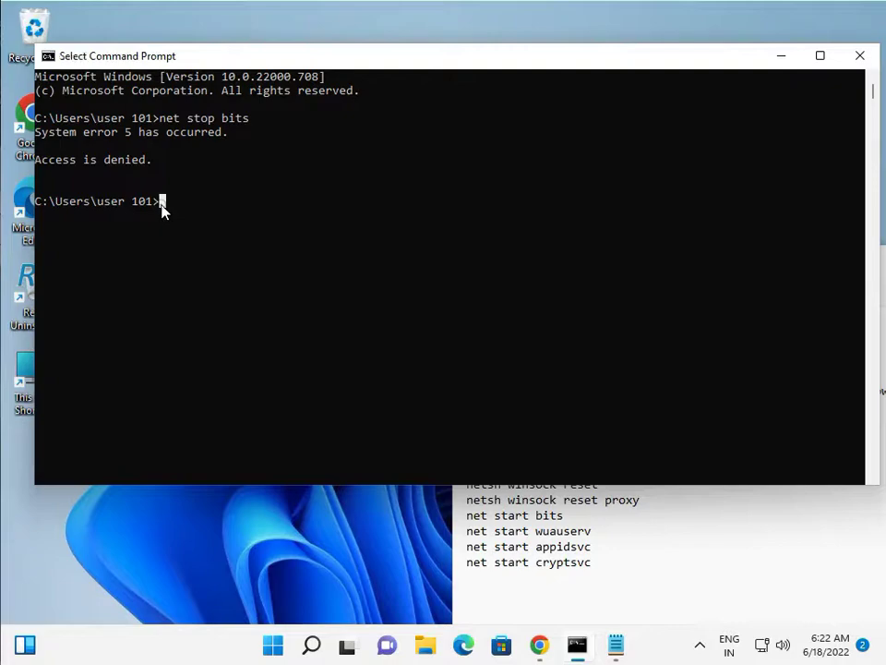
pyautogui.rightClick(163, 209)
pyautogui.click(163, 208)
pyautogui.rightClick(163, 210)
pyautogui.click(163, 209)
pyautogui.moveTo(606, 661)
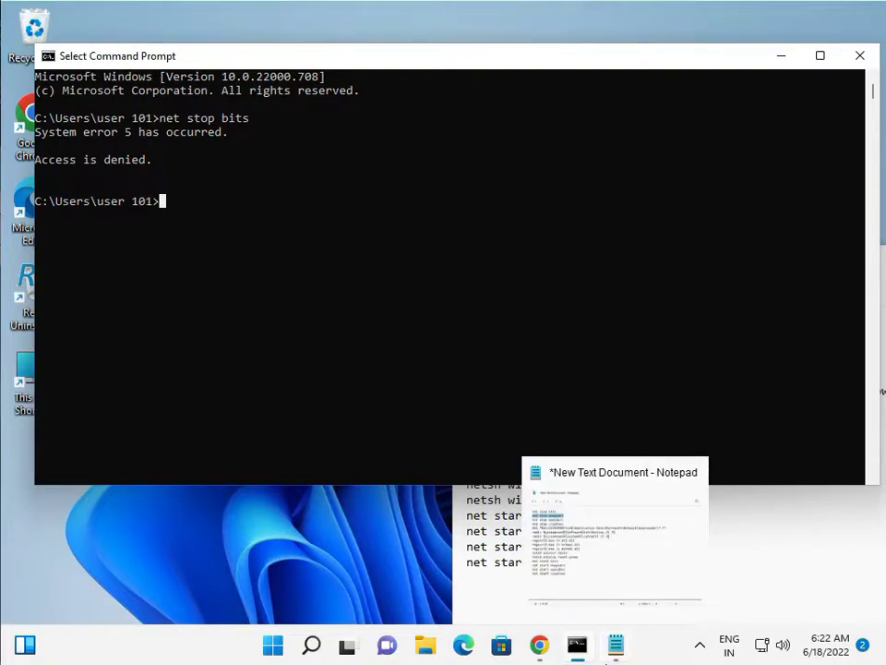
pyautogui.press('Escape')
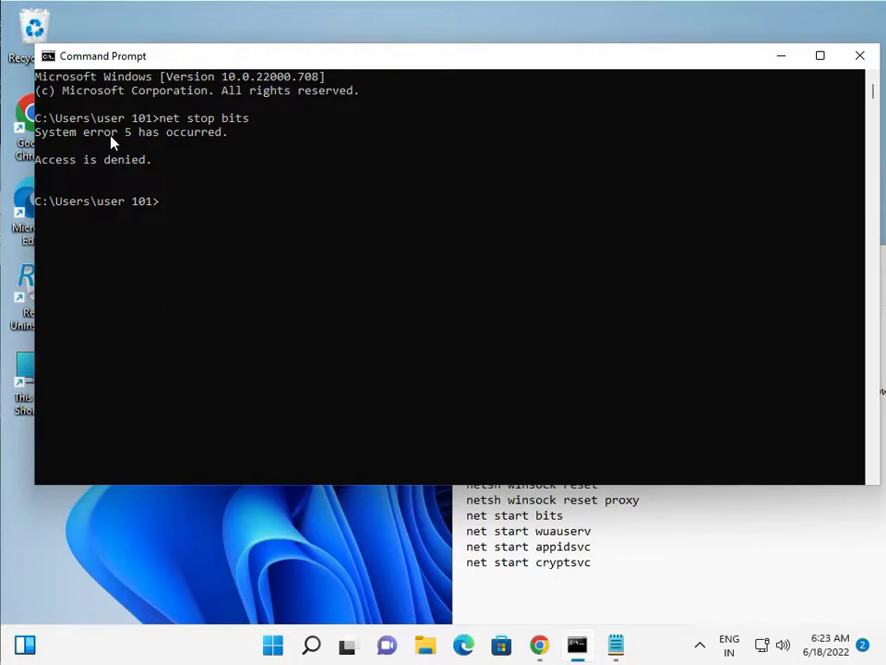
# Close the ordinary console and launch Command Prompt as administrator, approving the UAC prompt
pyautogui.click(860, 56)
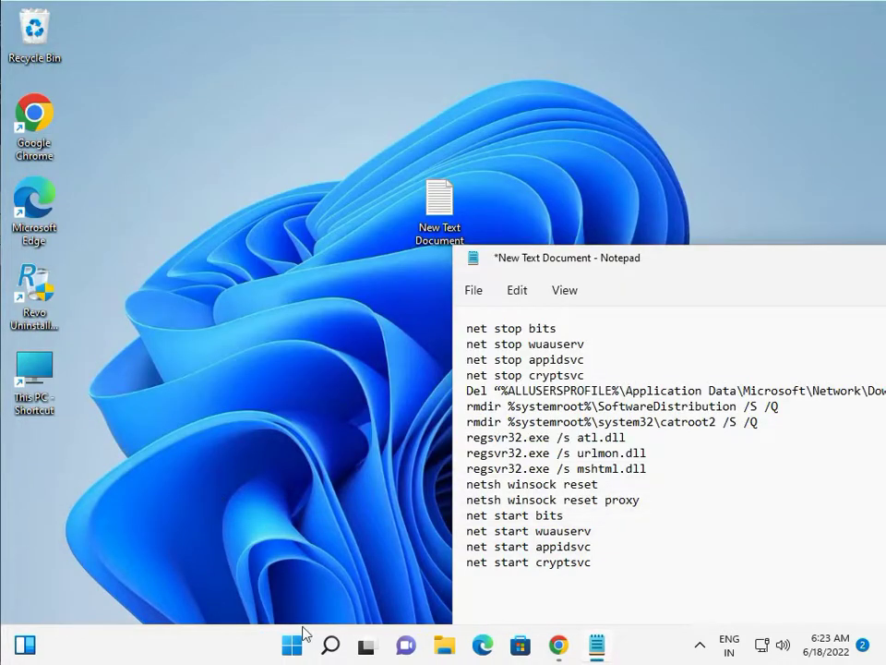
pyautogui.click(294, 645)
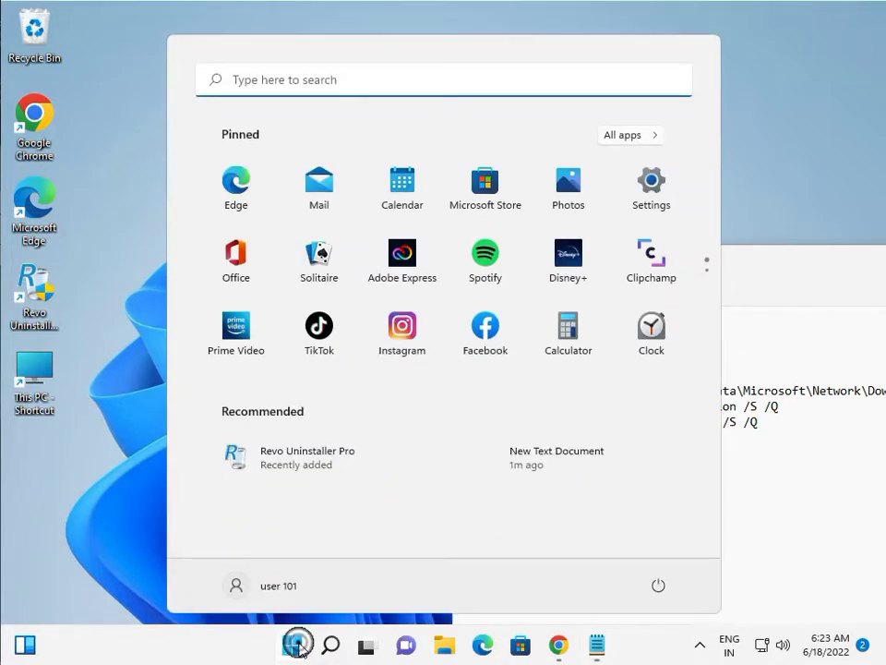
pyautogui.write('cmd')
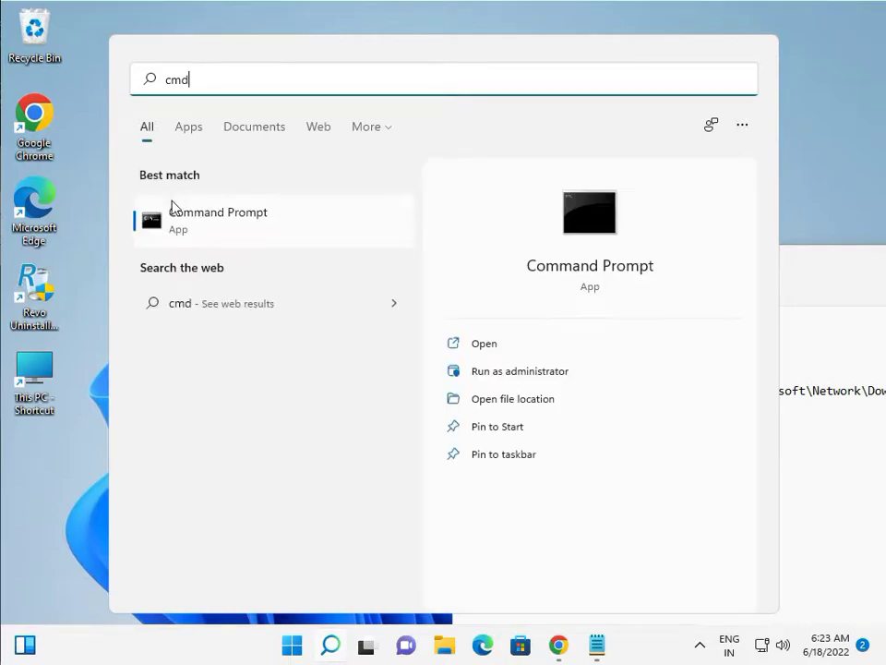
pyautogui.rightClick(172, 209)
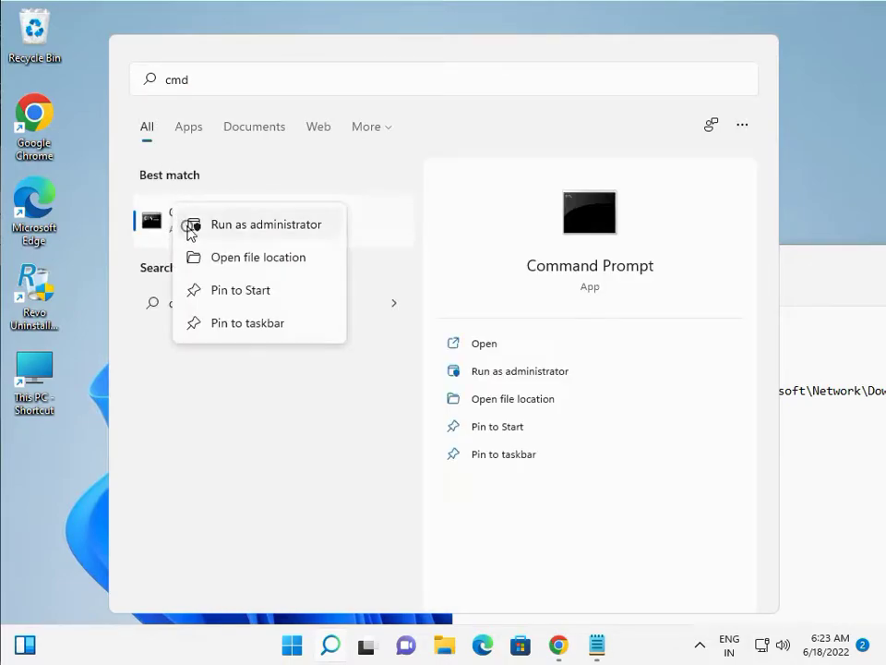
pyautogui.click(188, 225)
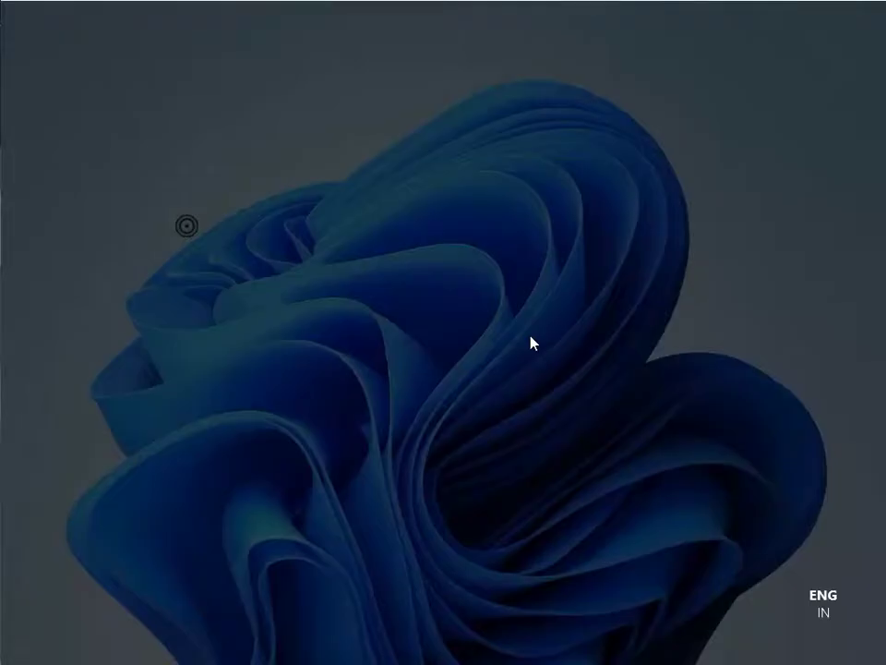
pyautogui.click(360, 461)
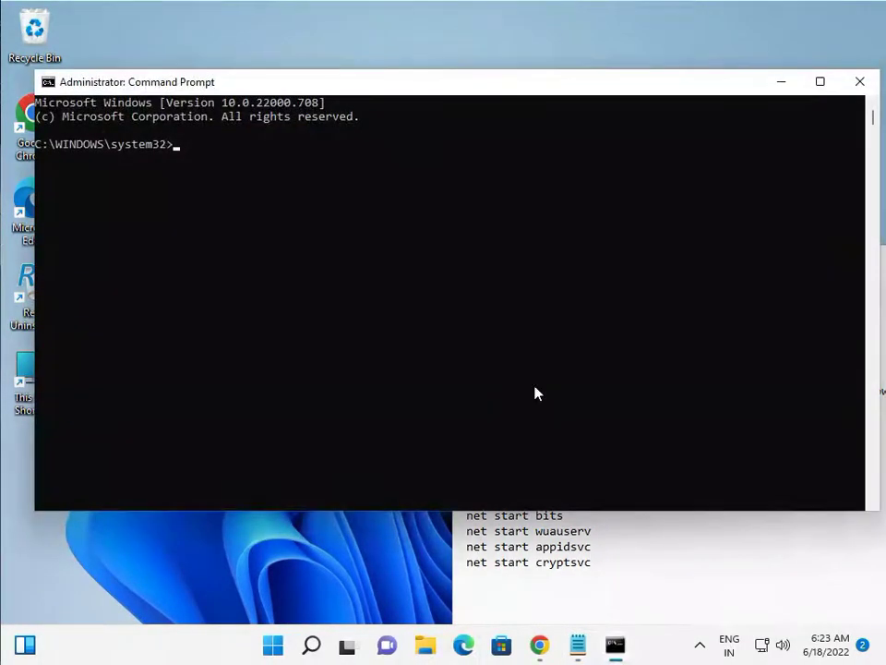
# Select the net stop bits line in the Notepad command list
pyautogui.click(664, 576)
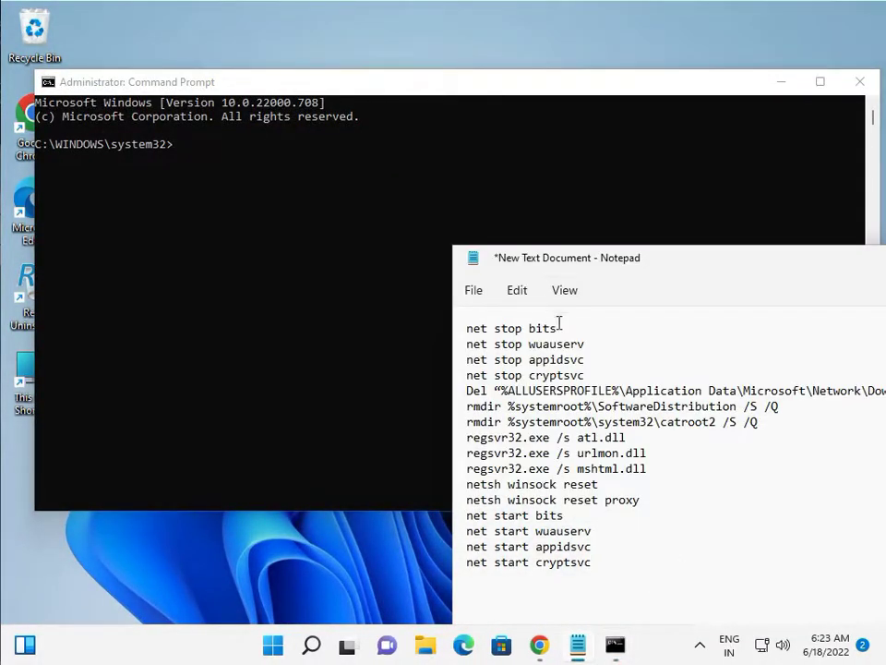
pyautogui.moveTo(561, 328); pyautogui.dragTo(466, 330)
pyautogui.hotkey('ctrl', 'c')
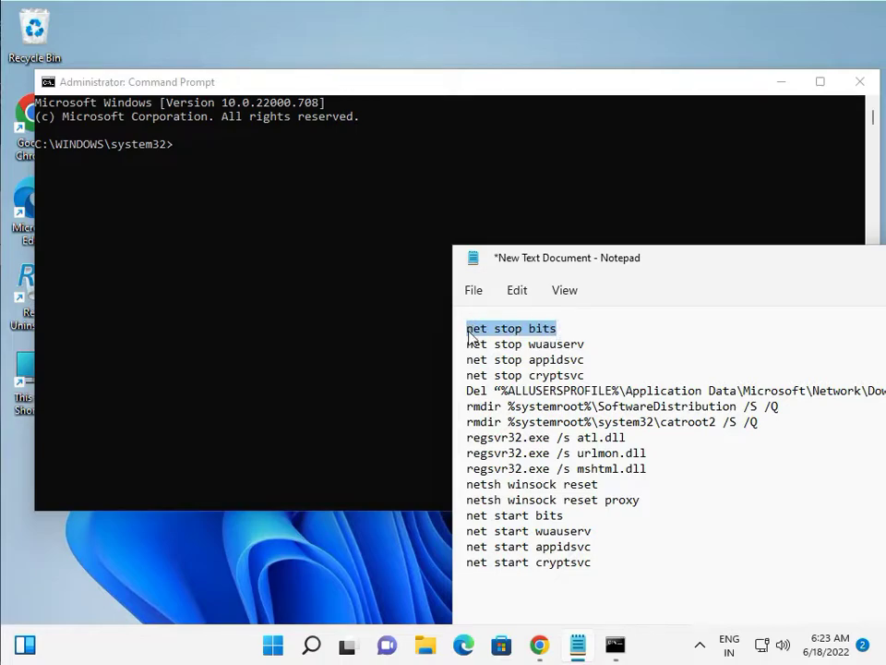
# Run net stop bits and net stop wuauserv in the administrator prompt
pyautogui.click(242, 80)
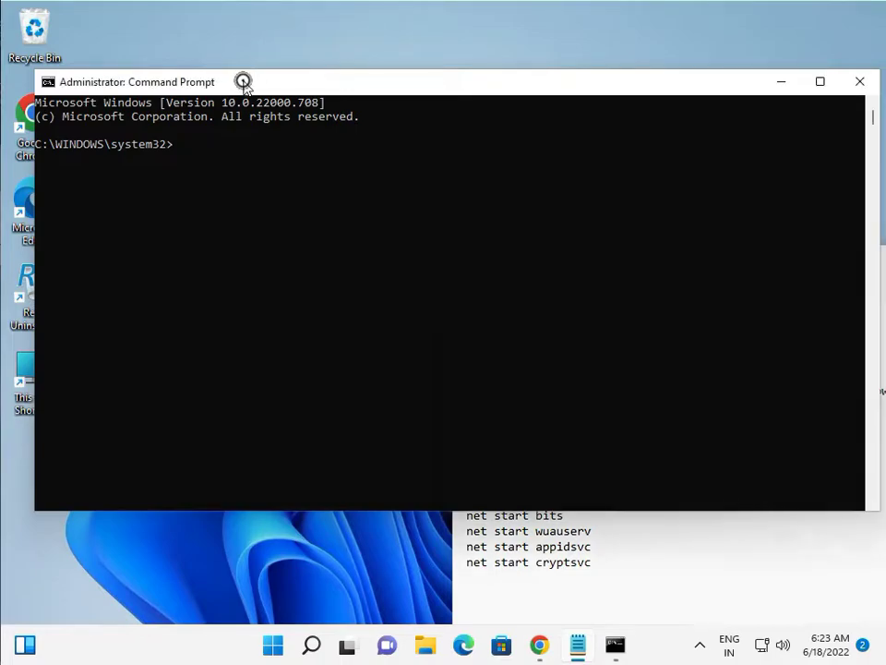
pyautogui.hotkey('ctrl', 'v')
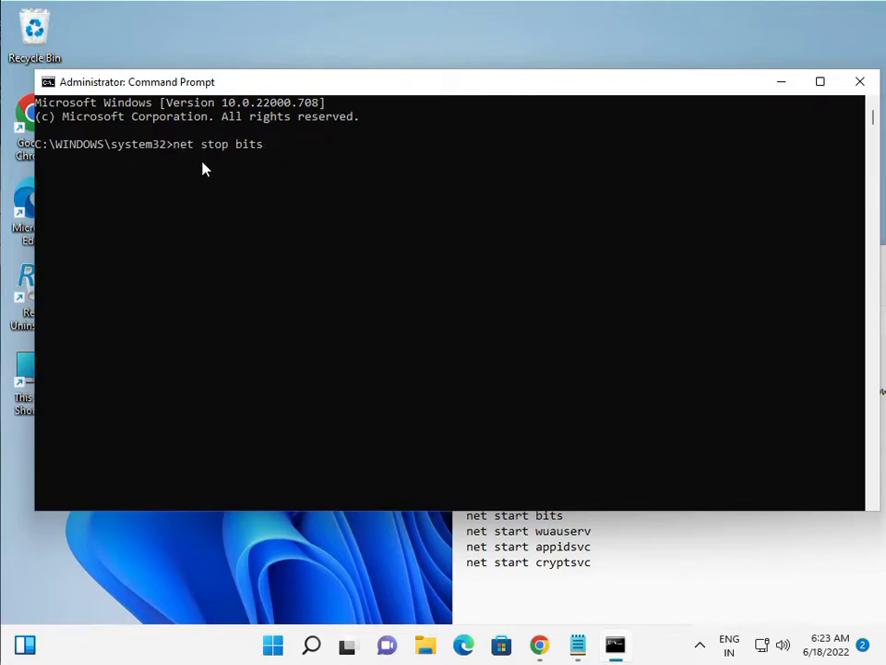
pyautogui.press('Return')
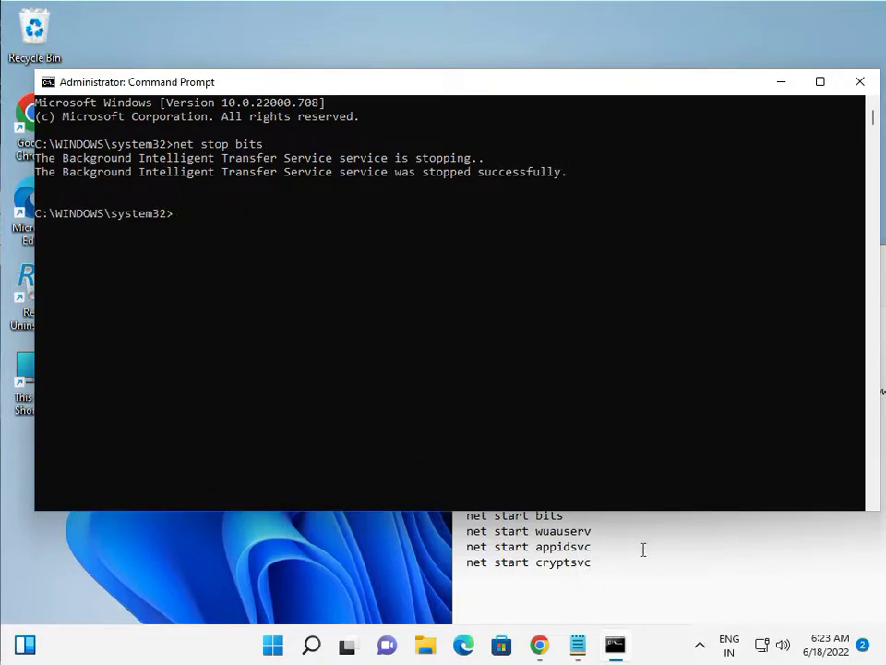
pyautogui.click(633, 580)
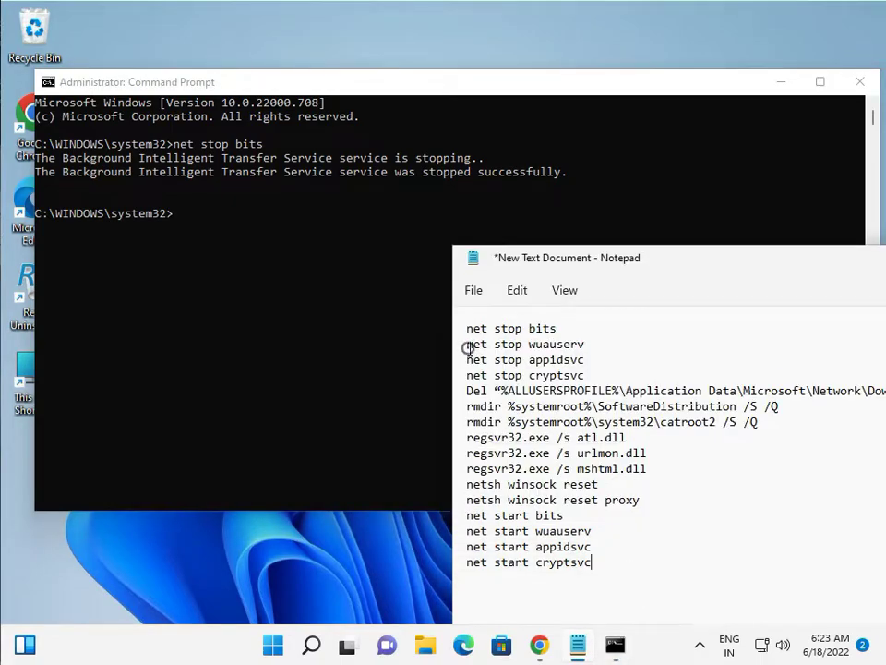
pyautogui.moveTo(468, 346); pyautogui.dragTo(585, 346)
pyautogui.press('super+c')
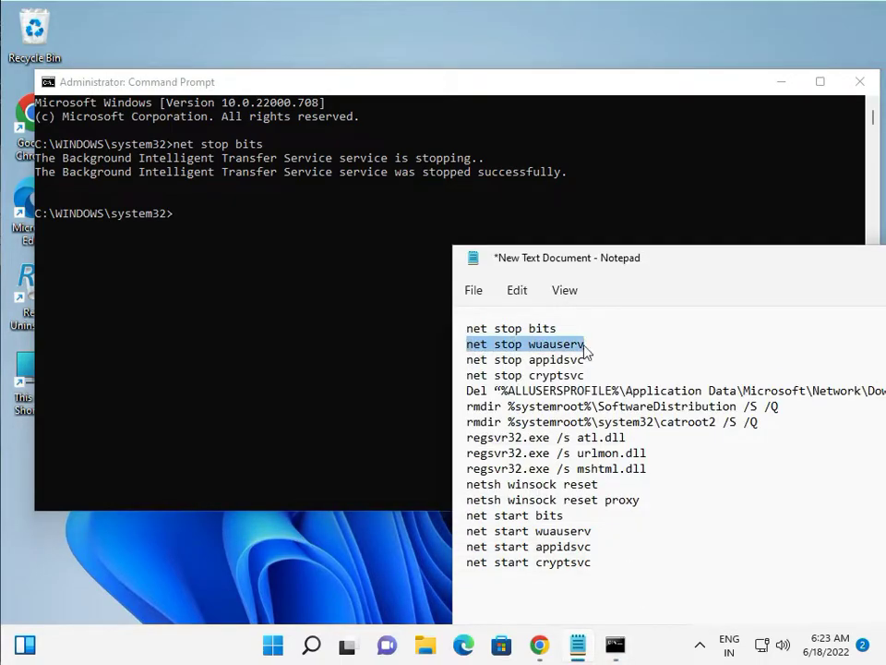
pyautogui.click(76, 84)
pyautogui.rightClick(175, 225)
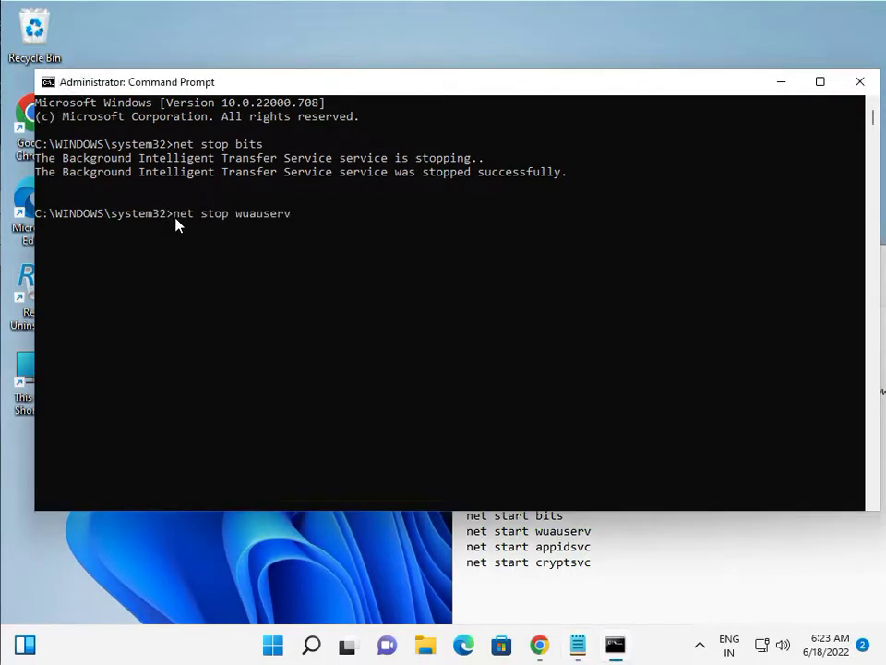
pyautogui.press('Return')
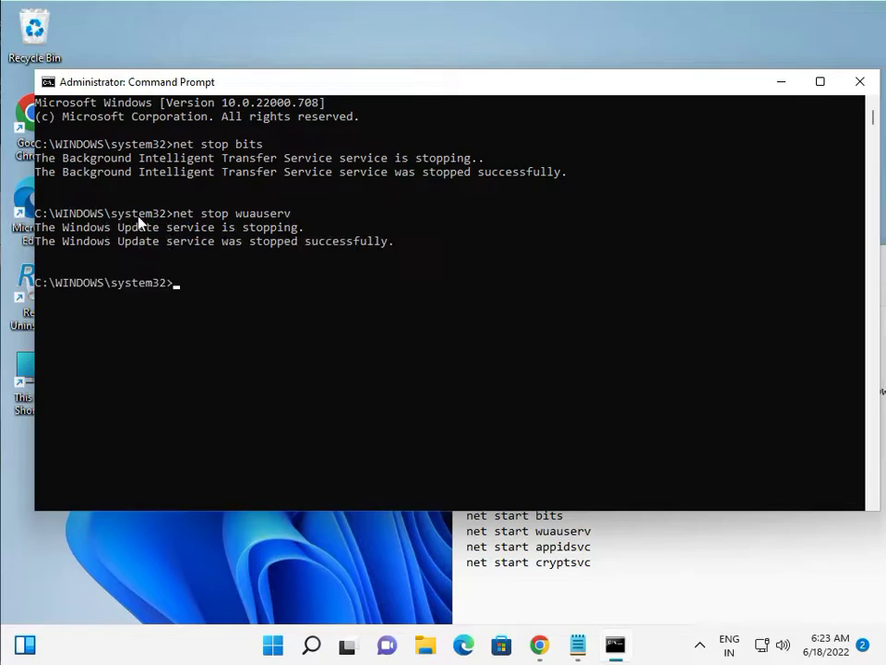
# Run net stop appidsvc and net stop cryptsvc, copied from the Notepad list
pyautogui.click(702, 590)
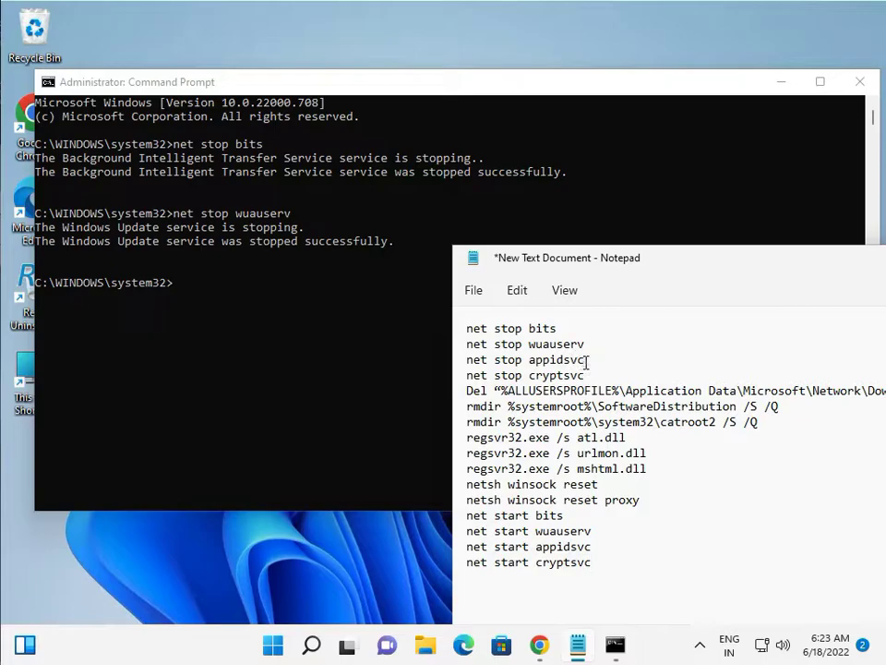
pyautogui.moveTo(586, 362); pyautogui.dragTo(459, 364)
pyautogui.press('super+c')
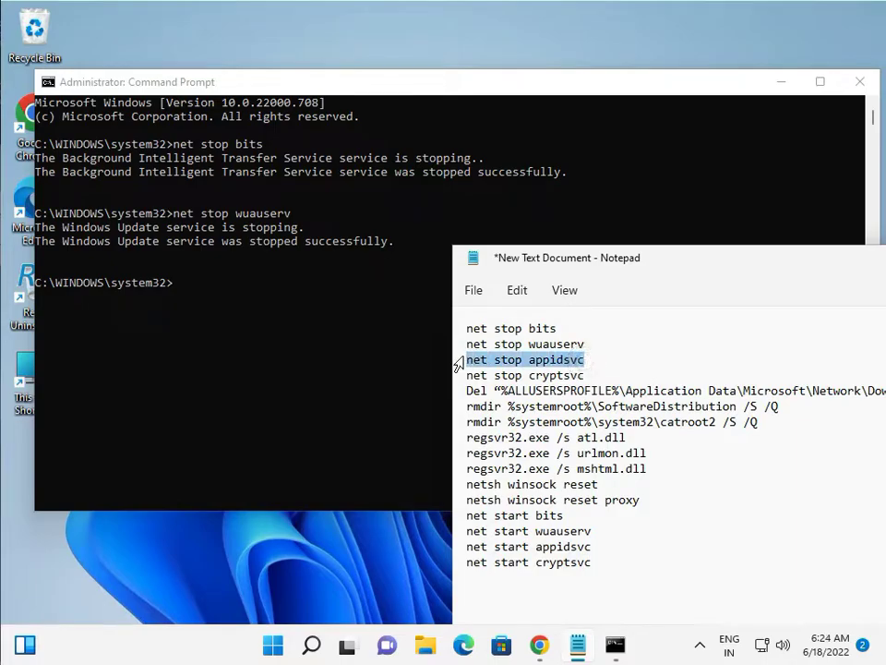
pyautogui.click(140, 81)
pyautogui.rightClick(181, 290)
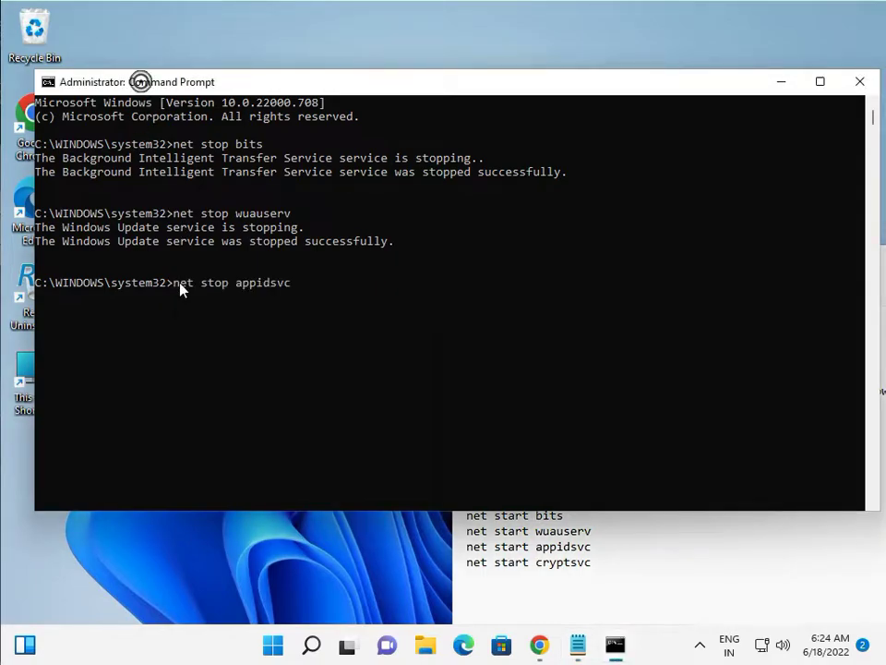
pyautogui.press('Return')
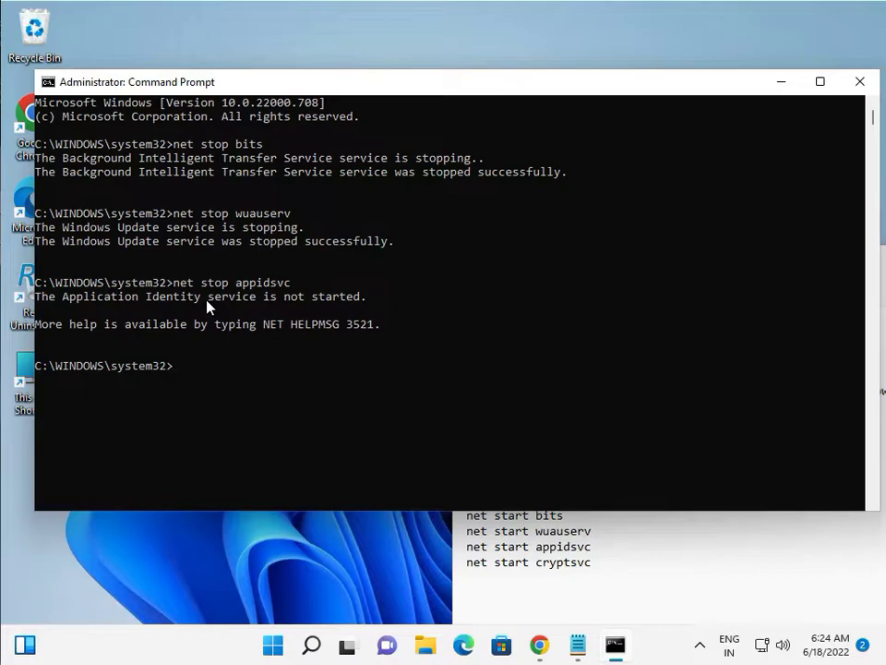
pyautogui.click(538, 565)
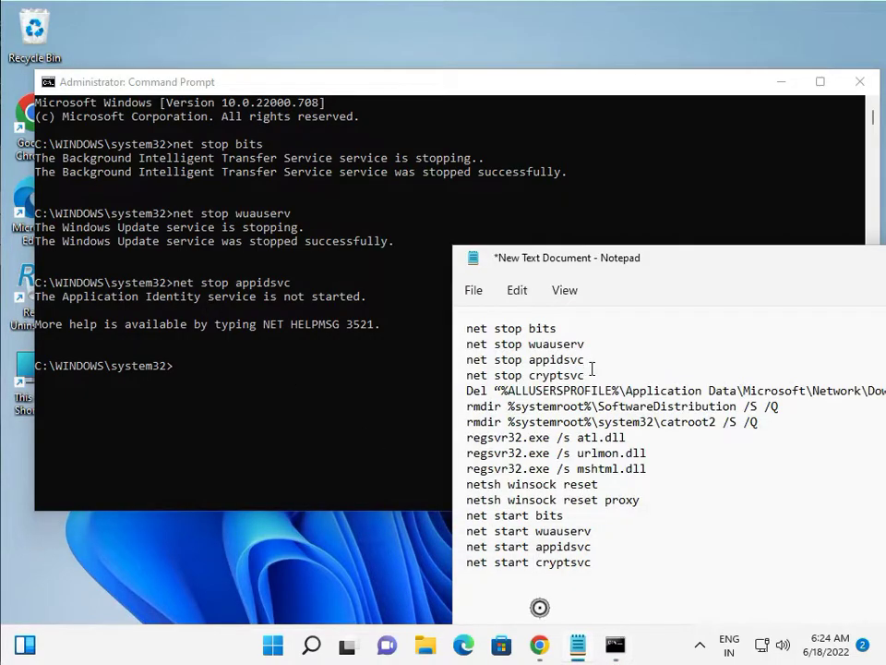
pyautogui.moveTo(583, 375); pyautogui.dragTo(466, 379)
pyautogui.press('super+c')
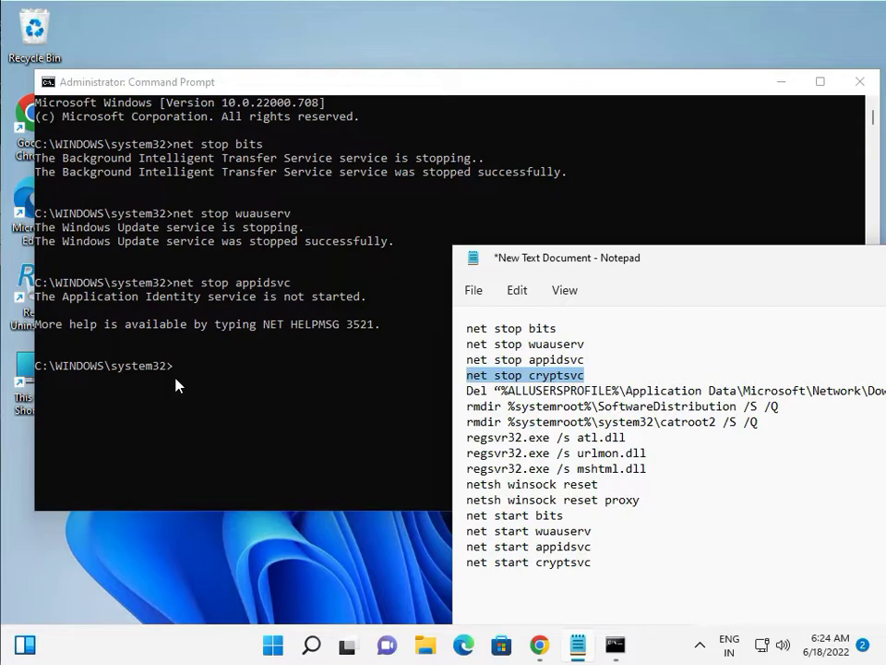
pyautogui.click(131, 81)
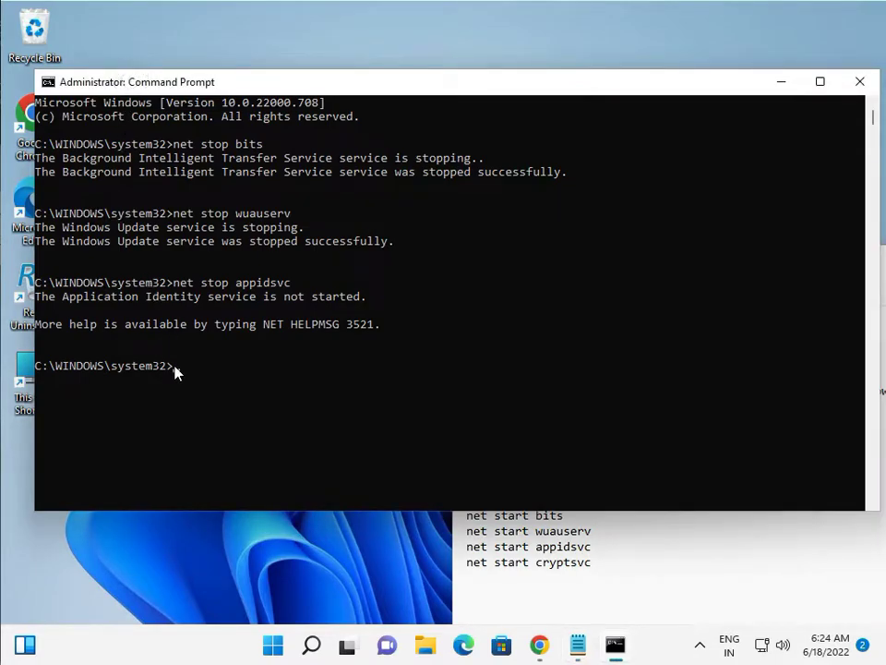
pyautogui.rightClick(175, 371)
pyautogui.press('Return')
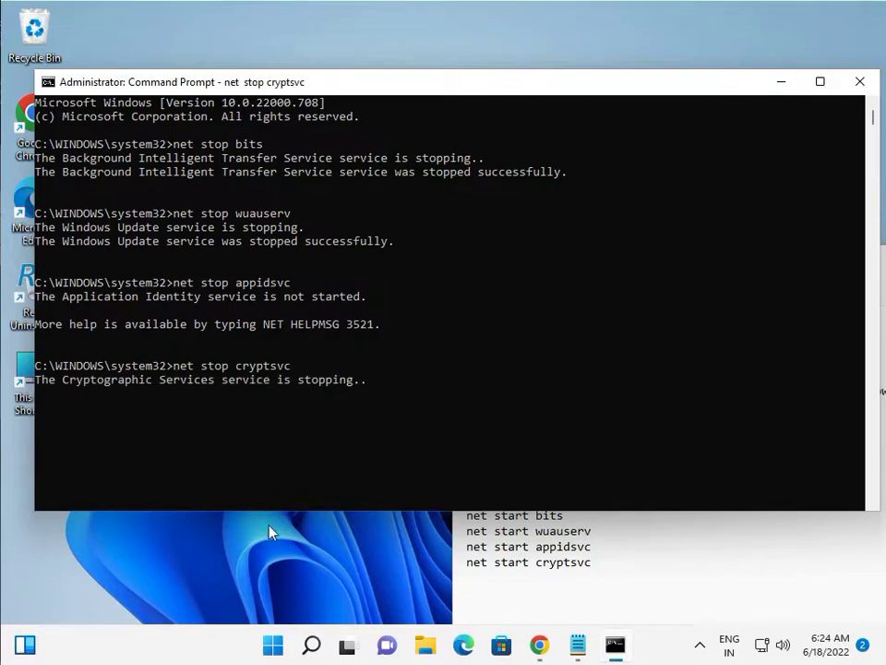
pyautogui.click(480, 561)
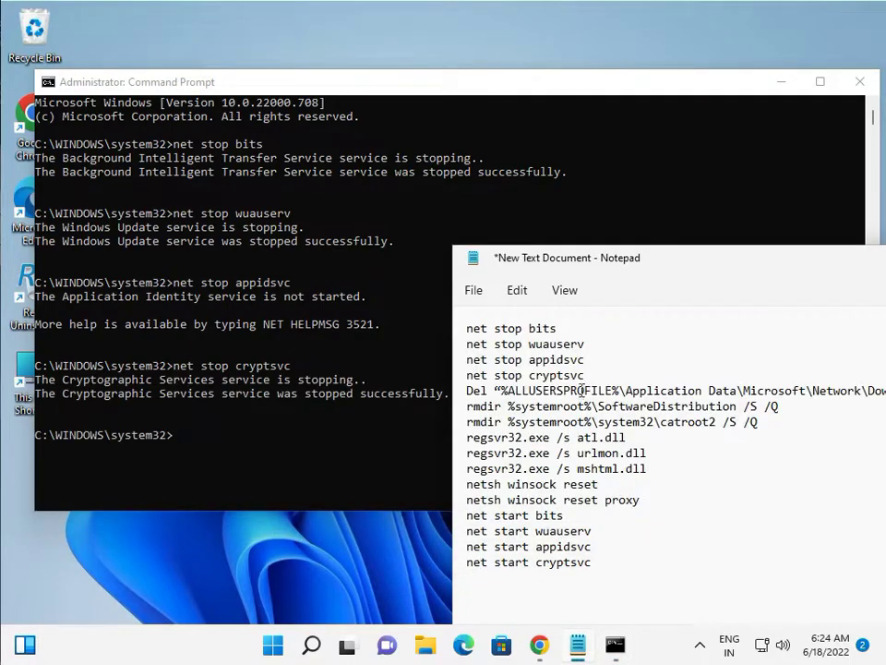
# Run the Downloader folder Del command from Notepad and confirm the deletion with y
pyautogui.moveTo(466, 391); pyautogui.dragTo(768, 398)
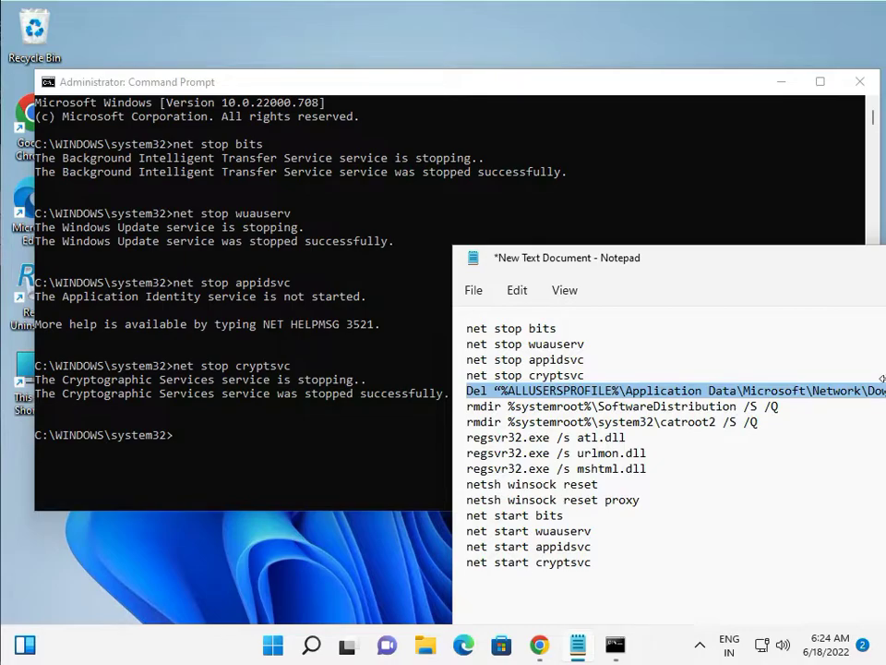
pyautogui.click(783, 255)
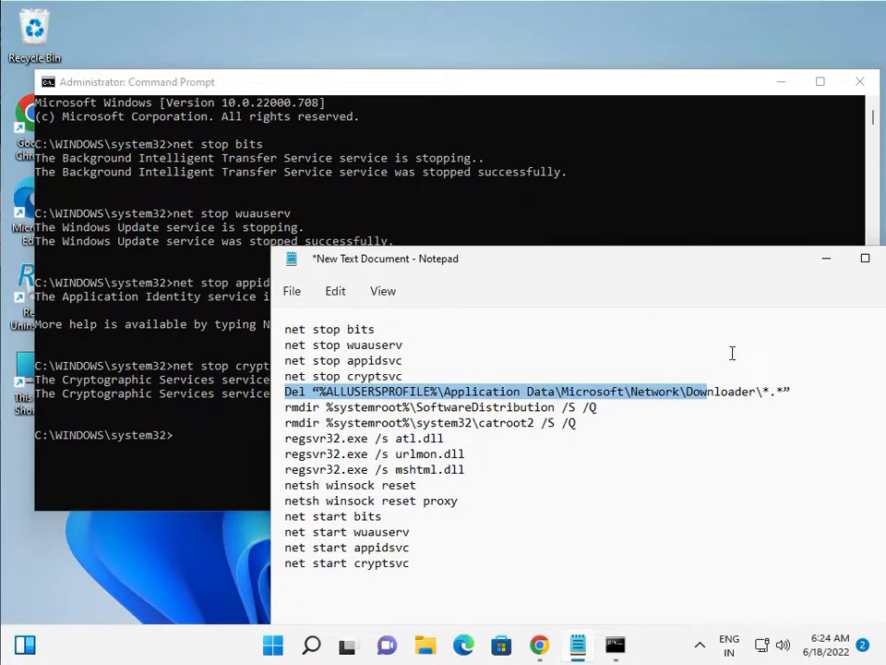
pyautogui.moveTo(733, 353); pyautogui.dragTo(289, 397)
pyautogui.press('super+c')
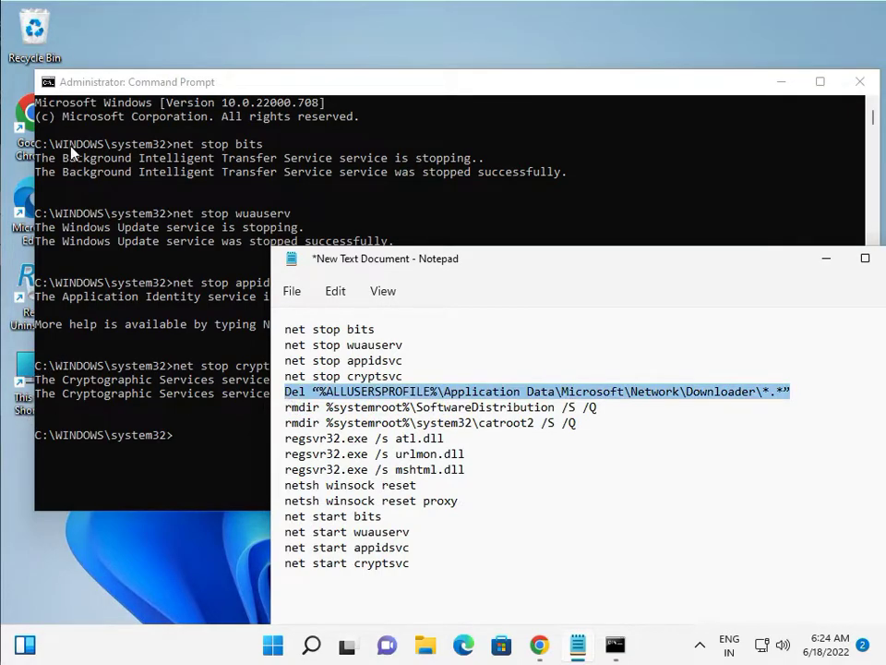
pyautogui.click(98, 86)
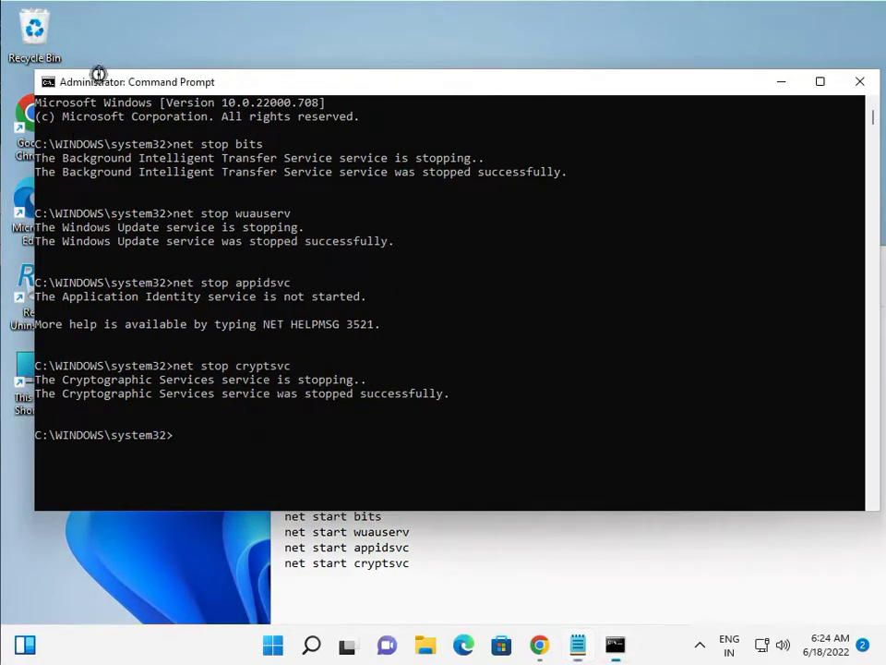
pyautogui.rightClick(175, 435)
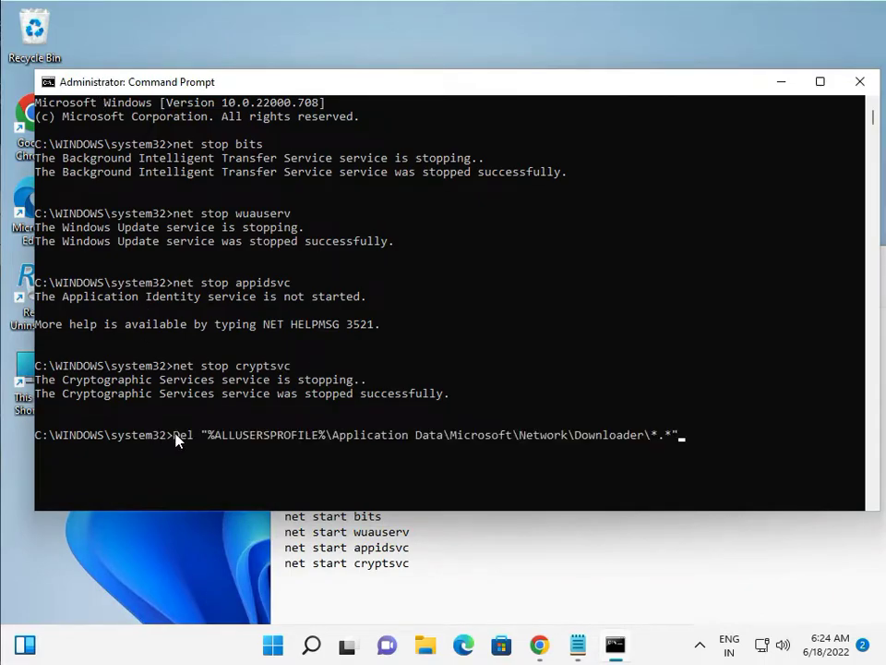
pyautogui.press('Return')
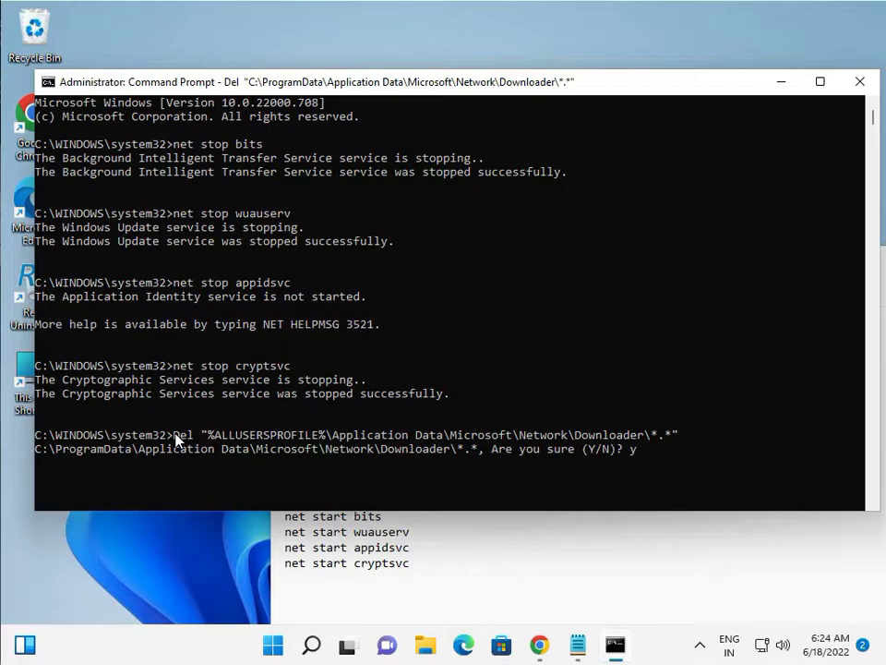
pyautogui.write('y')
pyautogui.press('Return')
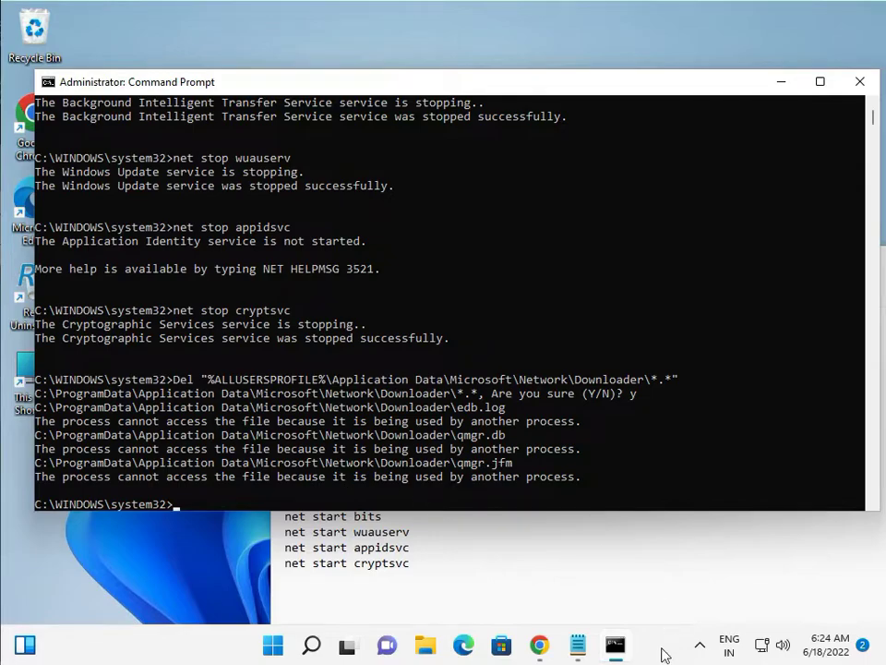
# Run the rmdir SoftwareDistribution command copied from Notepad in the admin prompt
pyautogui.click(459, 589)
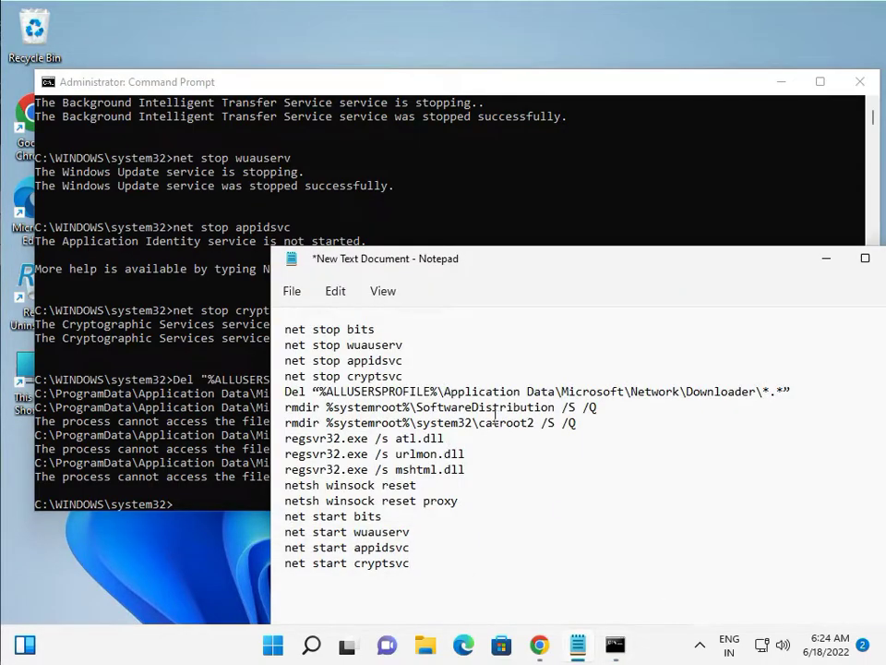
pyautogui.moveTo(598, 407); pyautogui.dragTo(285, 407)
pyautogui.press('super+c')
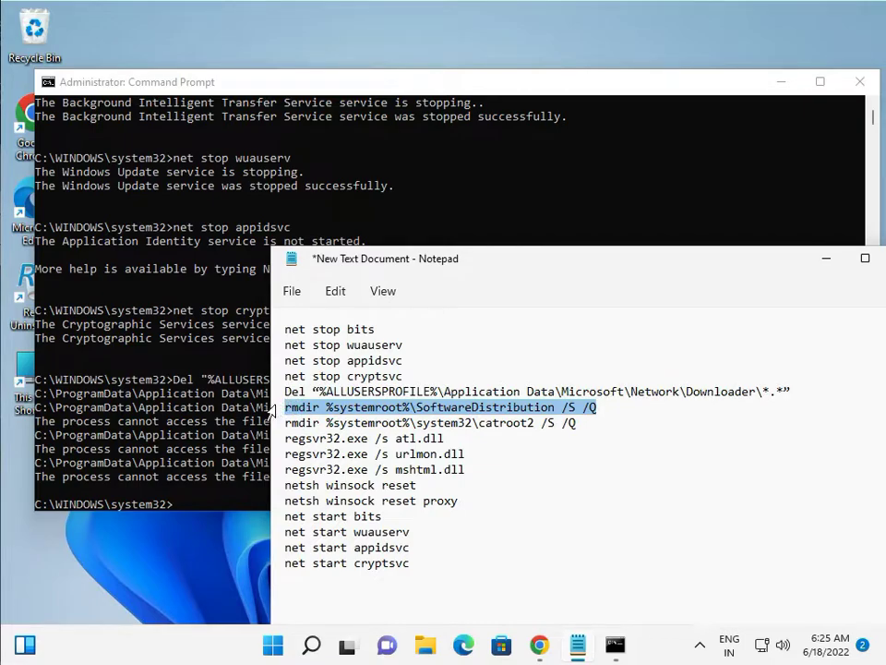
pyautogui.click(64, 78)
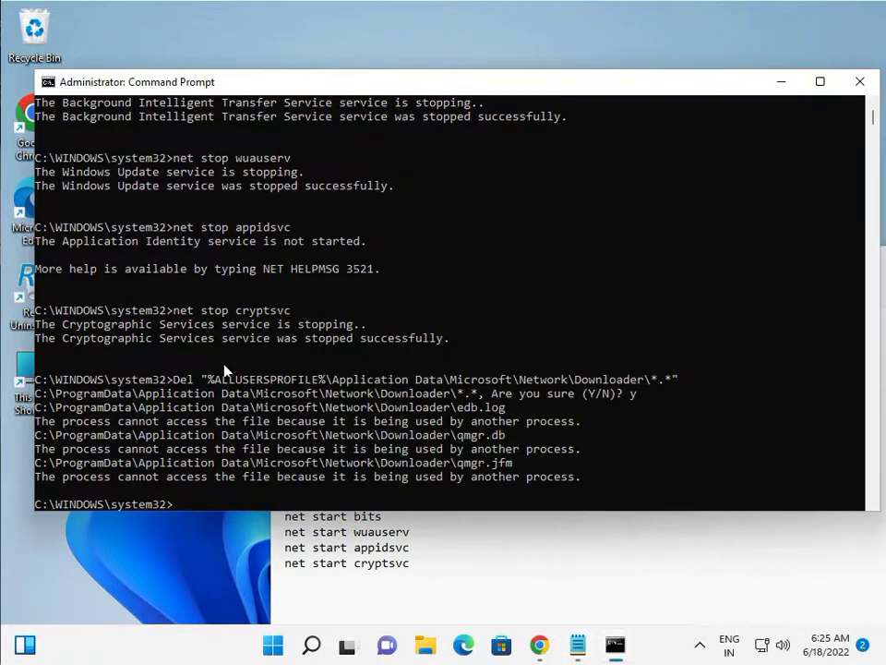
pyautogui.rightClick(178, 509)
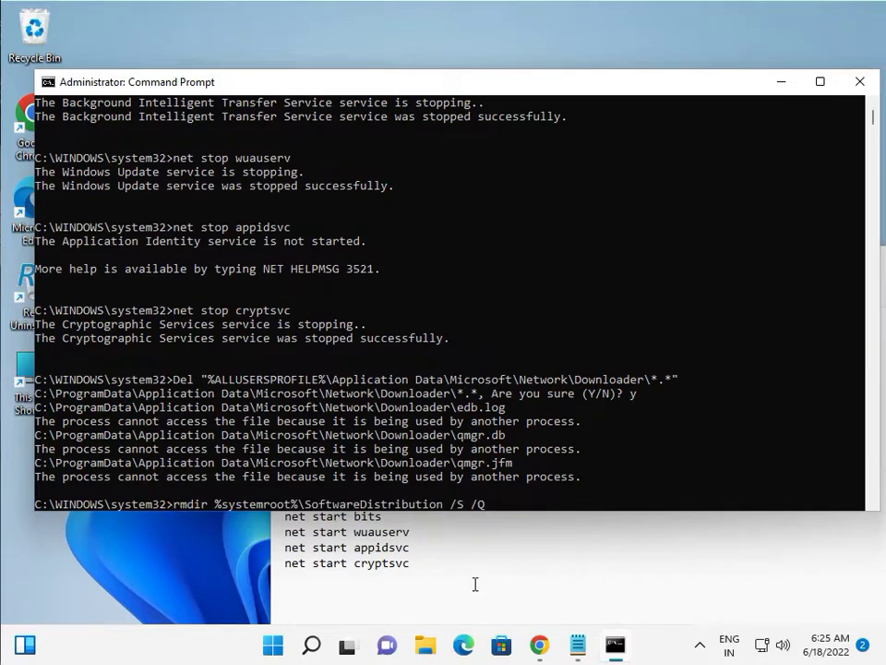
pyautogui.press('Return')
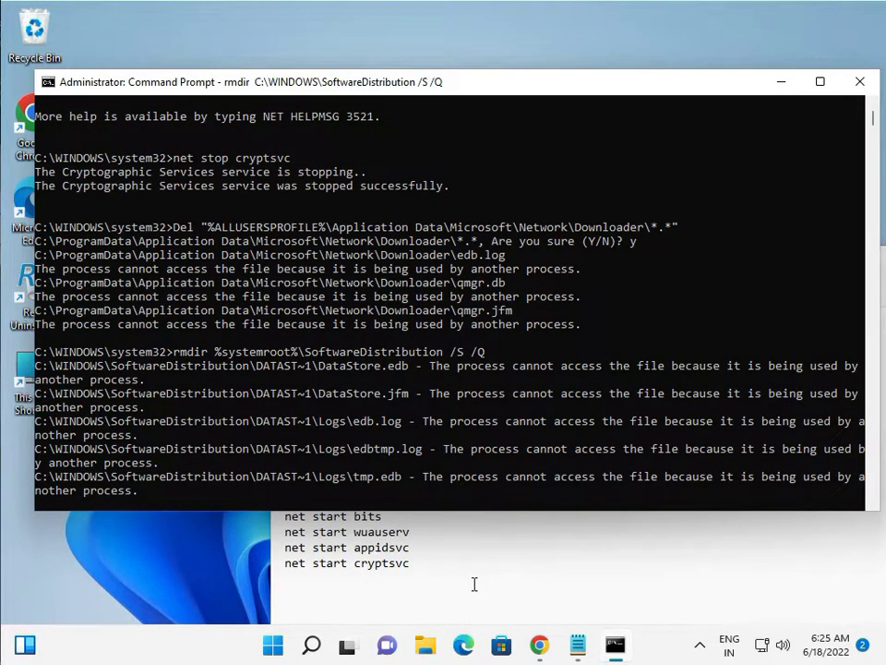
# Copy the catroot2 removal command line from Notepad for the admin prompt
pyautogui.click(469, 583)
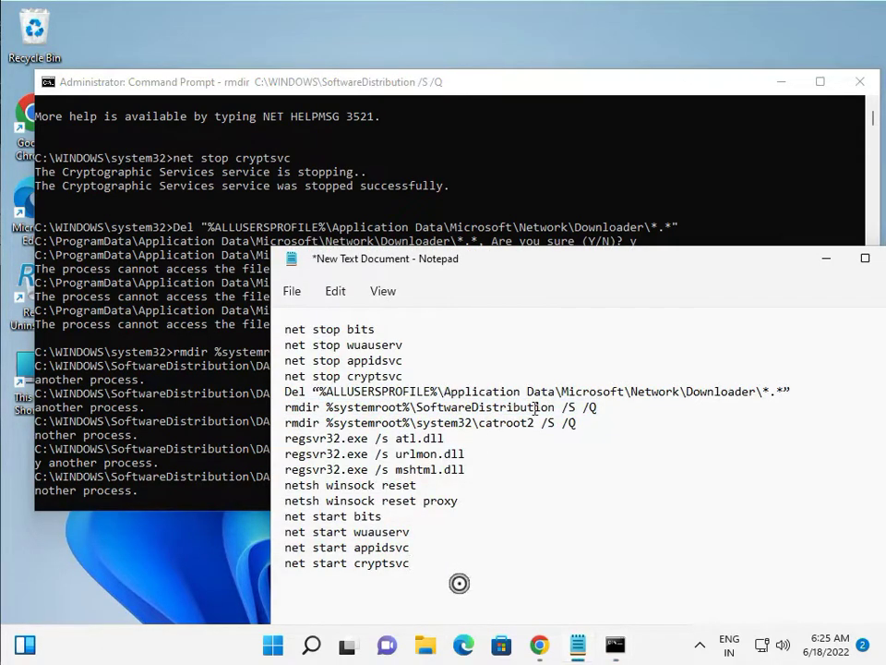
pyautogui.moveTo(576, 423); pyautogui.dragTo(288, 423)
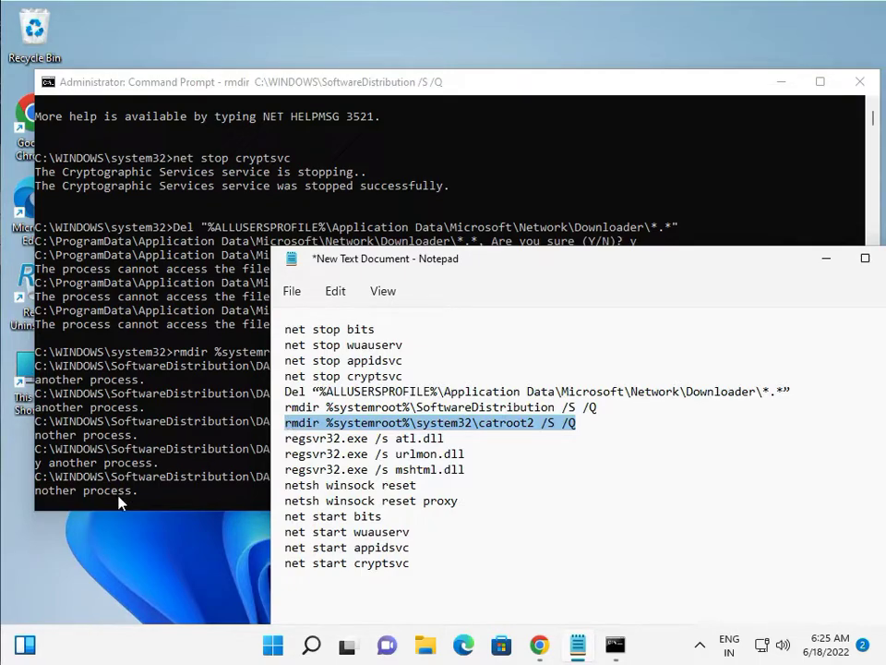
pyautogui.click(210, 82)
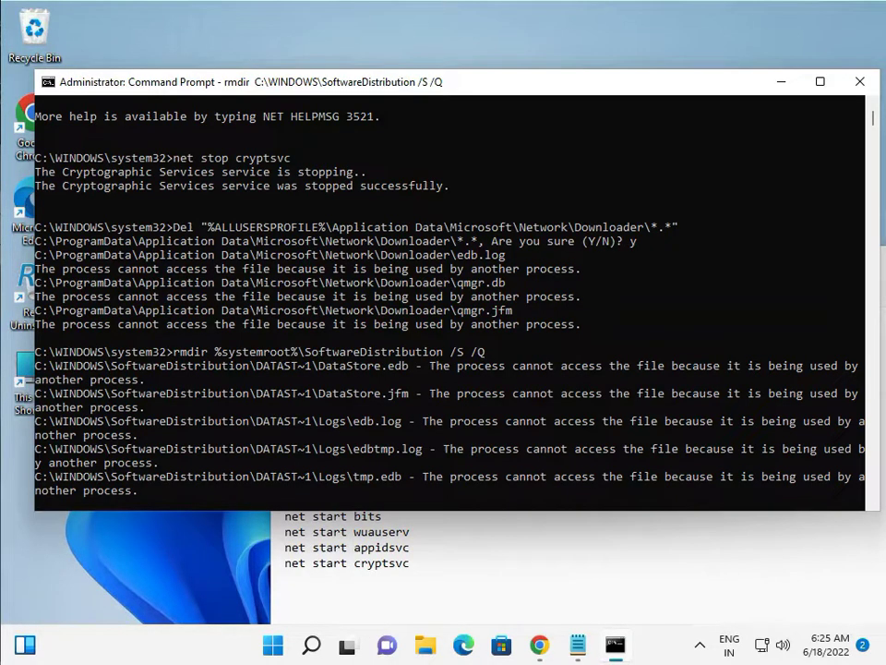
# Copy the 'regsvr32 /s atl.dll' line from Notepad and run it in Command Prompt
pyautogui.click(577, 645)
pyautogui.doubleClick(443, 437)
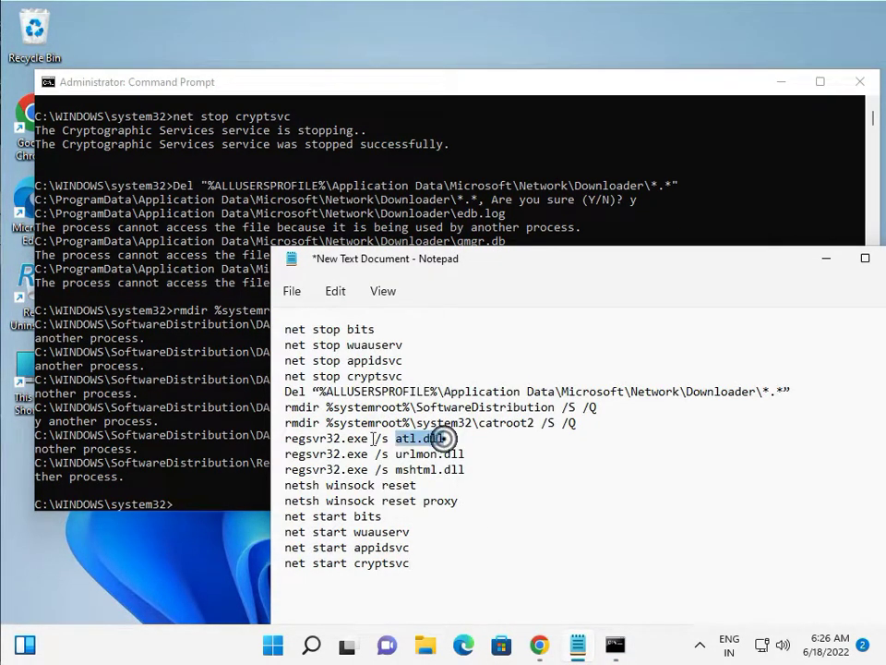
pyautogui.moveTo(444, 438); pyautogui.dragTo(275, 447)
pyautogui.hotkey('ctrl', 'c')
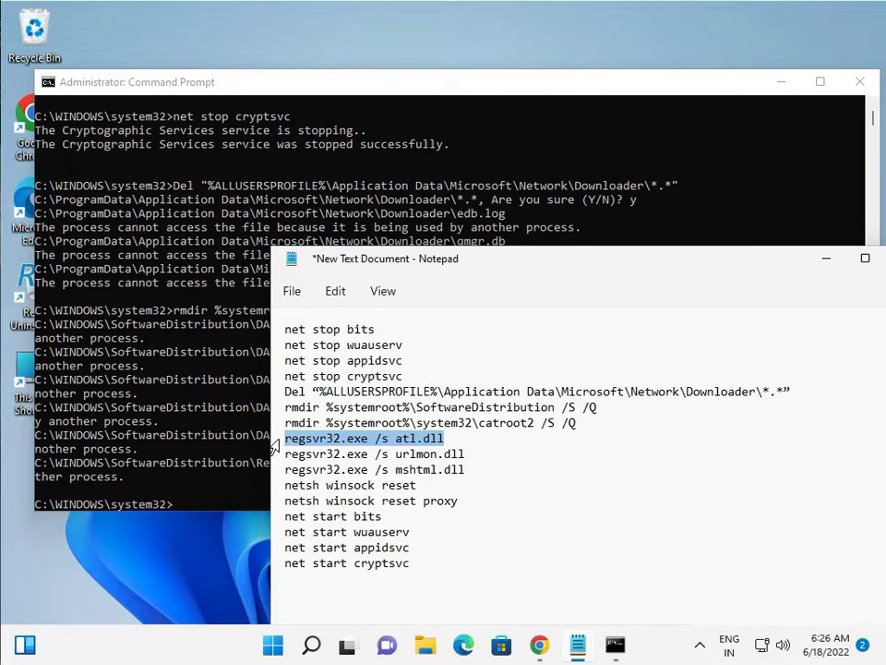
pyautogui.click(176, 512)
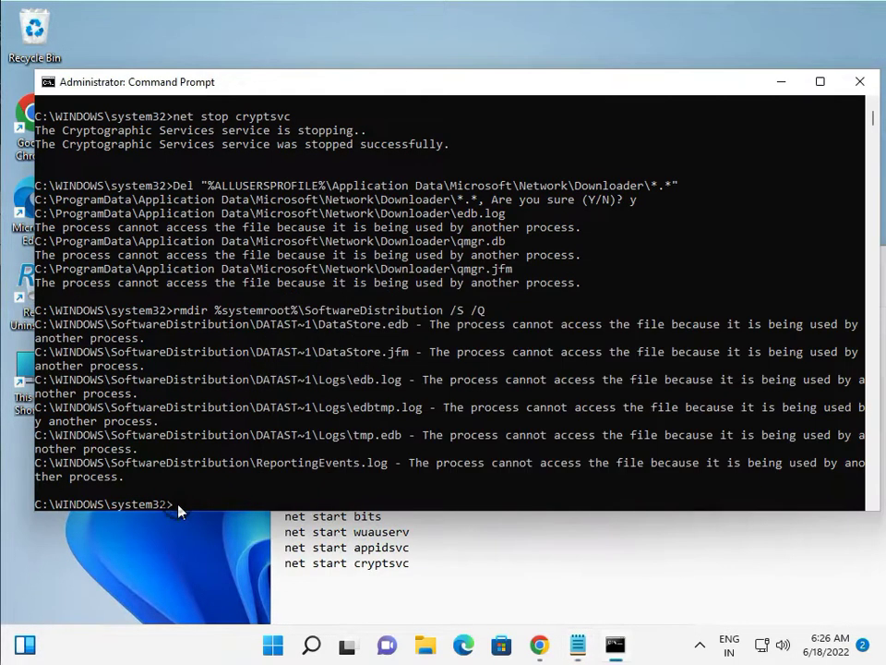
pyautogui.hotkey('ctrl', 'v')
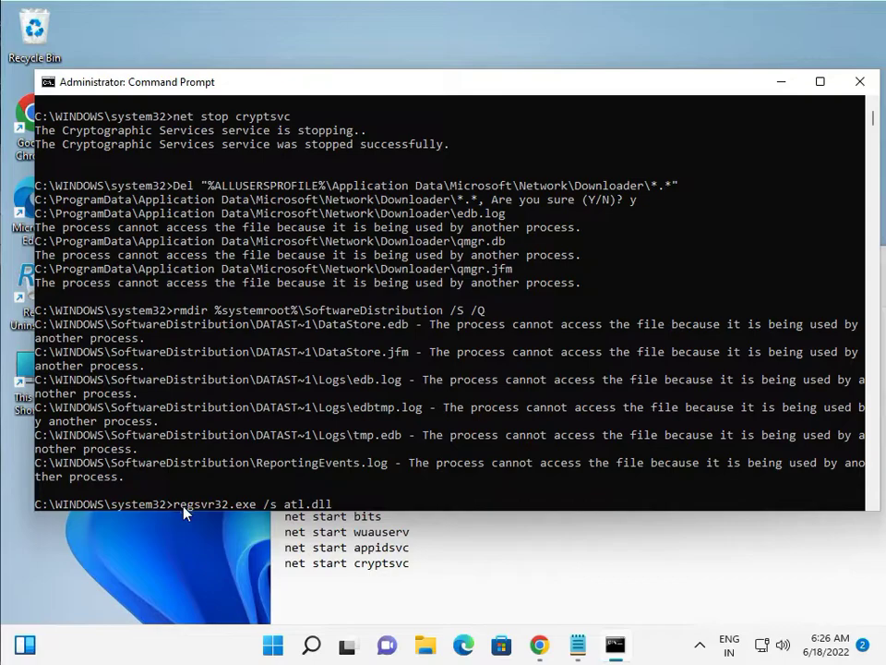
pyautogui.press('Return')
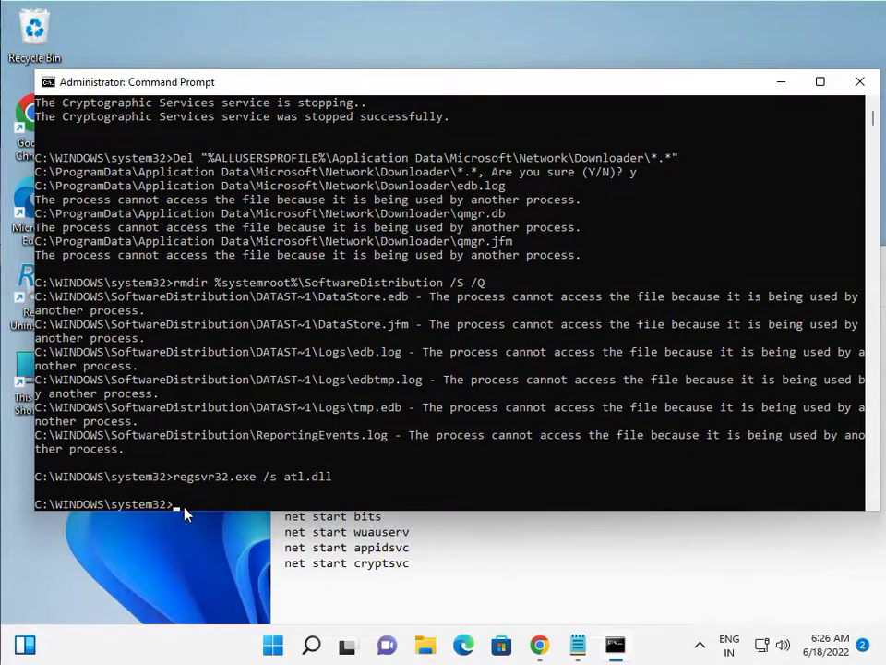
# Copy the 'regsvr32 /s urlmon.dll' line from Notepad and run it in Command Prompt
pyautogui.click(612, 609)
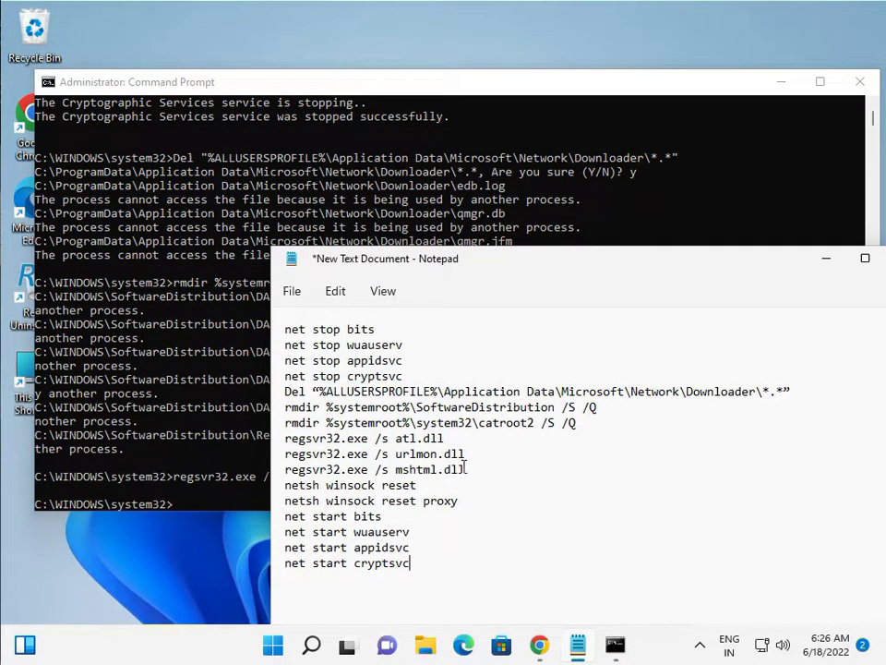
pyautogui.moveTo(469, 455); pyautogui.dragTo(288, 458)
pyautogui.press('super+c')
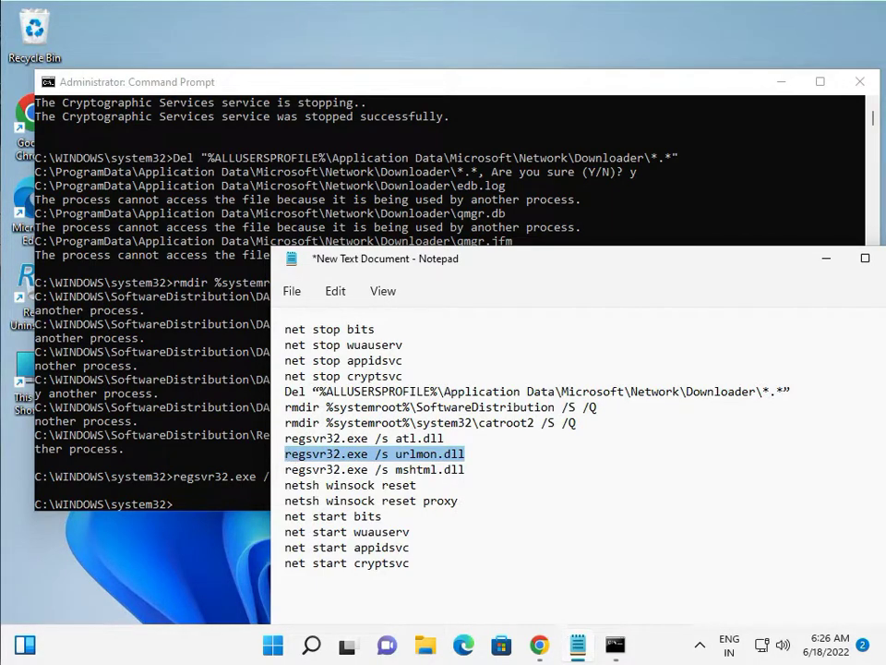
pyautogui.click(161, 89)
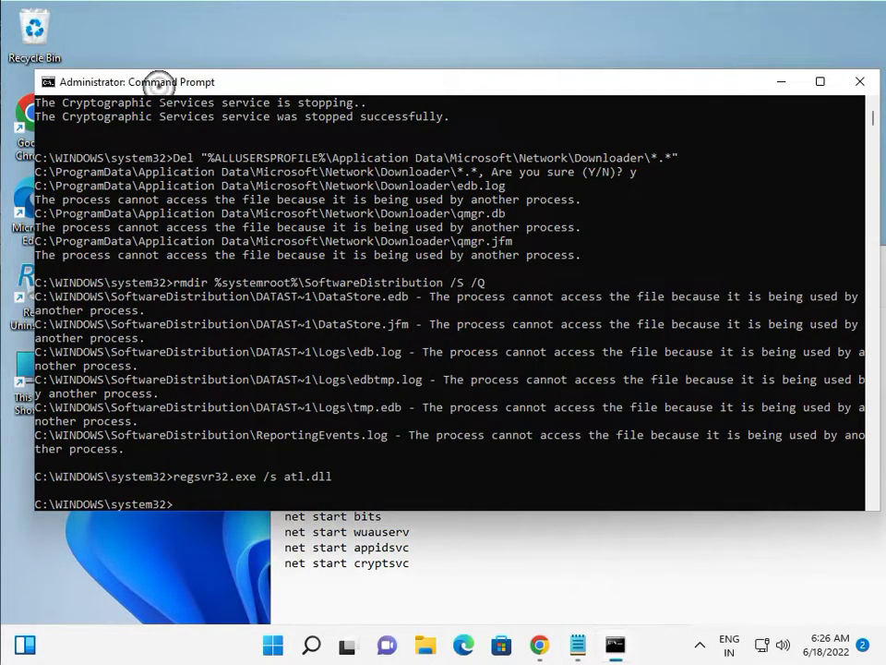
pyautogui.rightClick(177, 514)
pyautogui.press('Return')
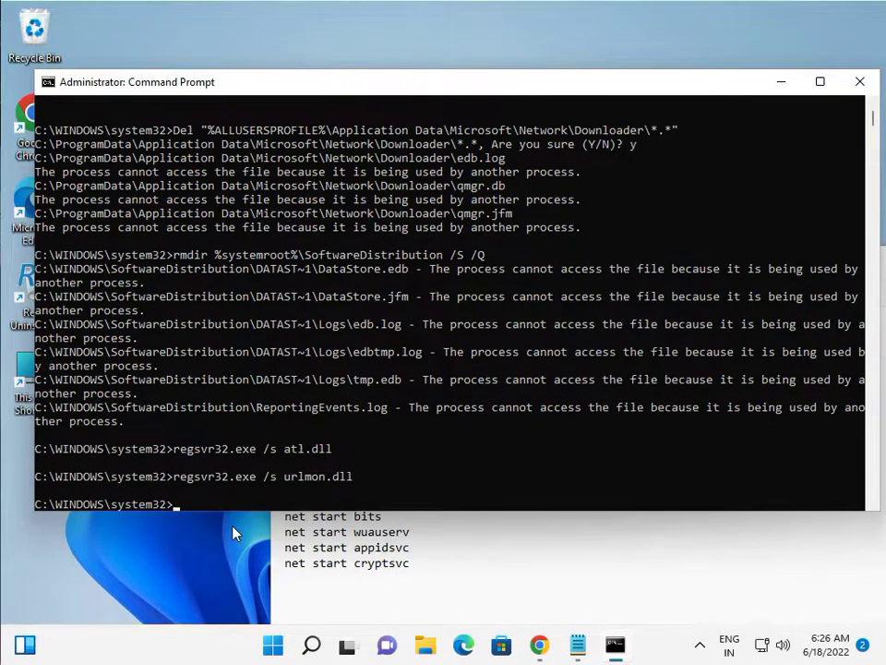
# Copy the 'regsvr32 /s mshtml.dll' line from Notepad and run it in Command Prompt
pyautogui.click(471, 596)
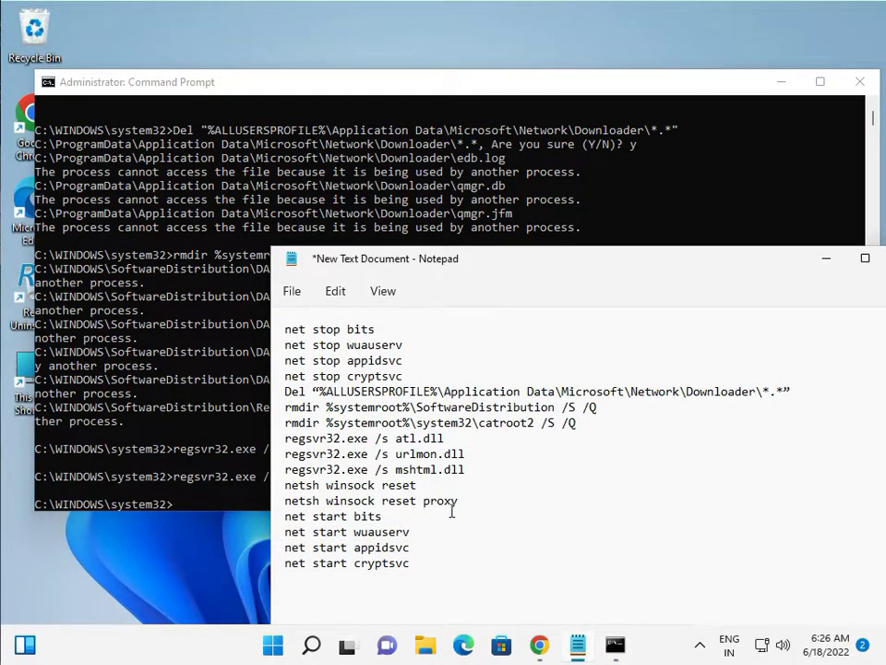
pyautogui.click(414, 485)
pyautogui.moveTo(415, 485); pyautogui.dragTo(351, 485)
pyautogui.click(461, 469)
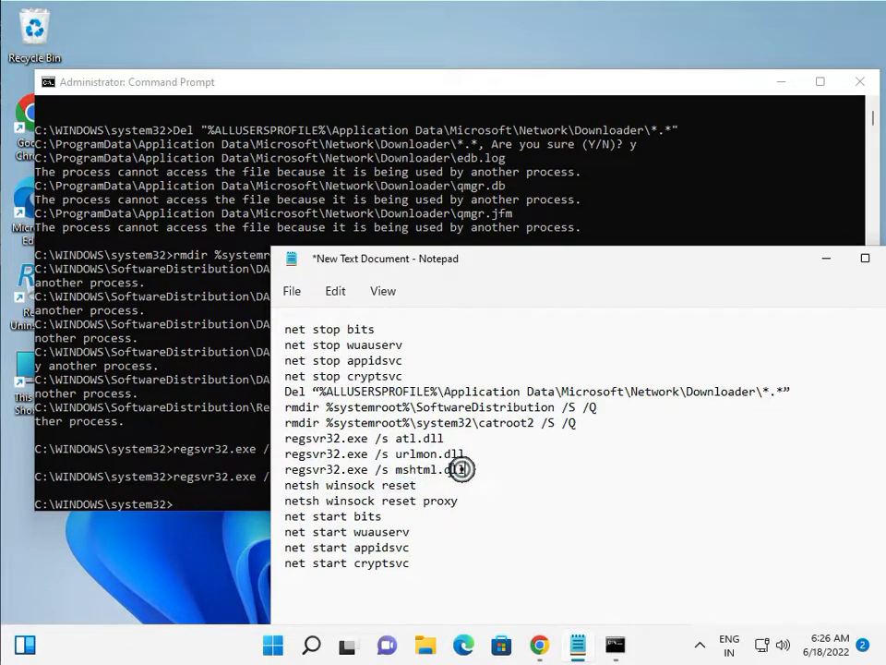
pyautogui.moveTo(461, 469); pyautogui.dragTo(283, 470)
pyautogui.press('super+c')
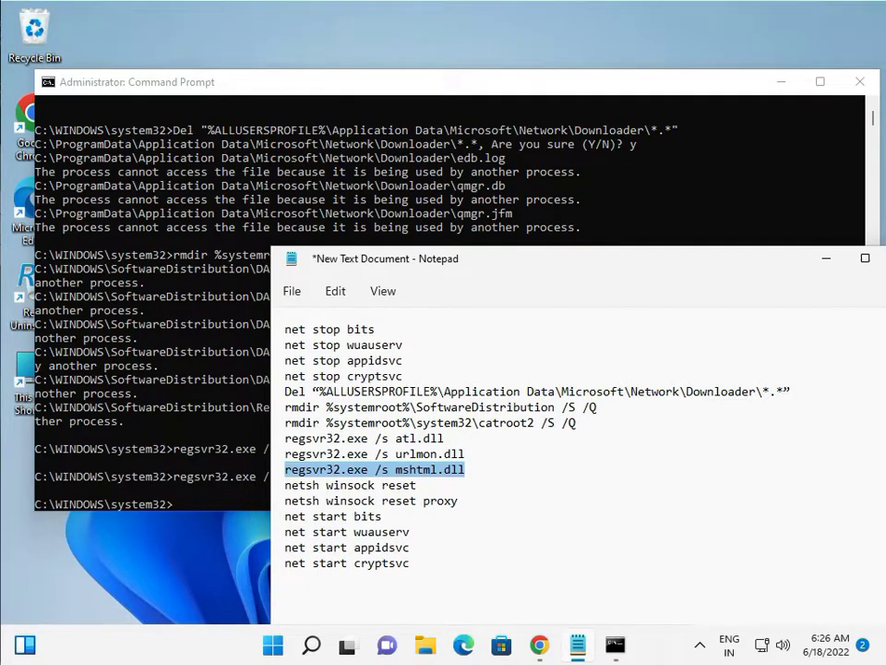
pyautogui.click(208, 74)
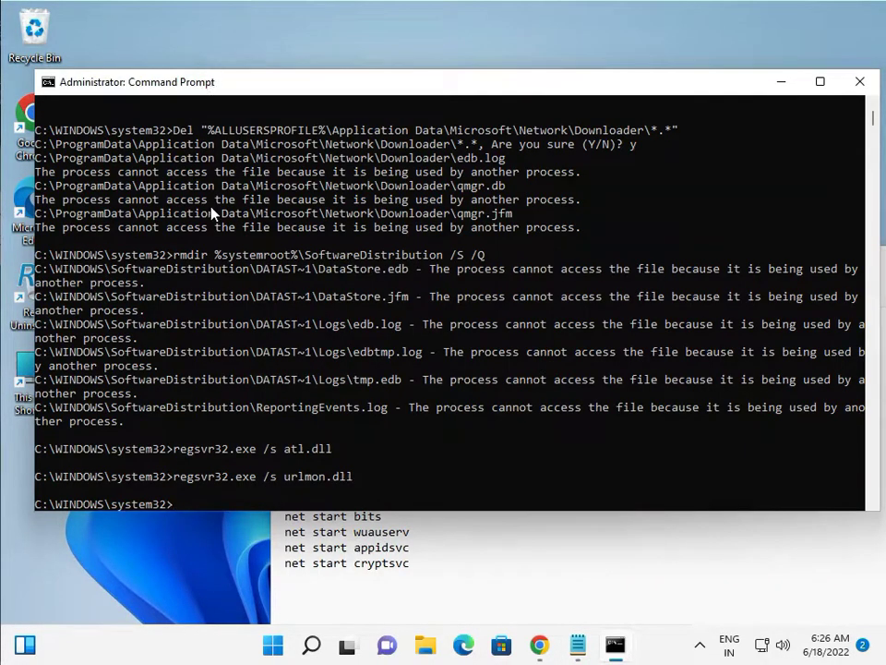
pyautogui.rightClick(176, 511)
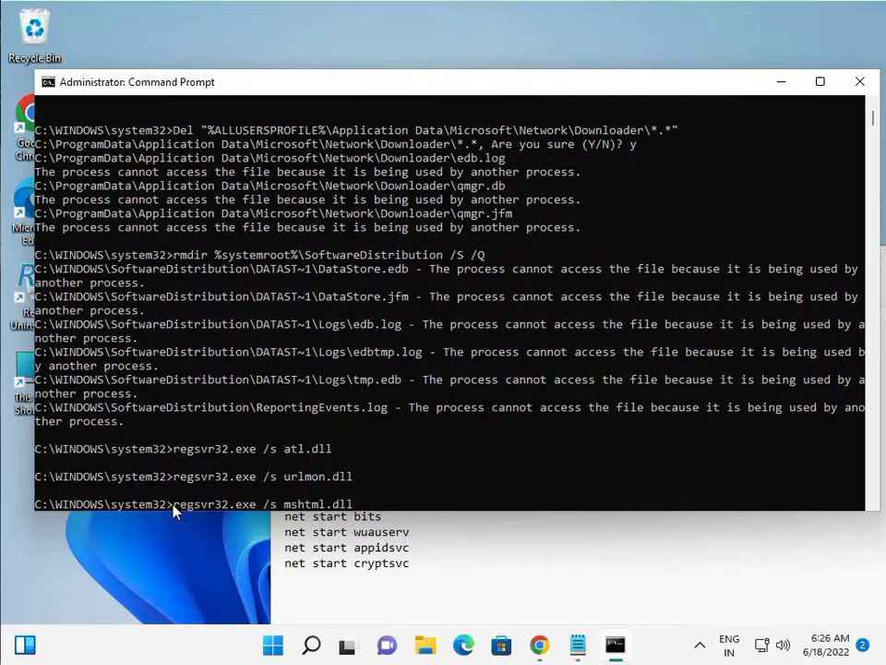
pyautogui.press('Return')
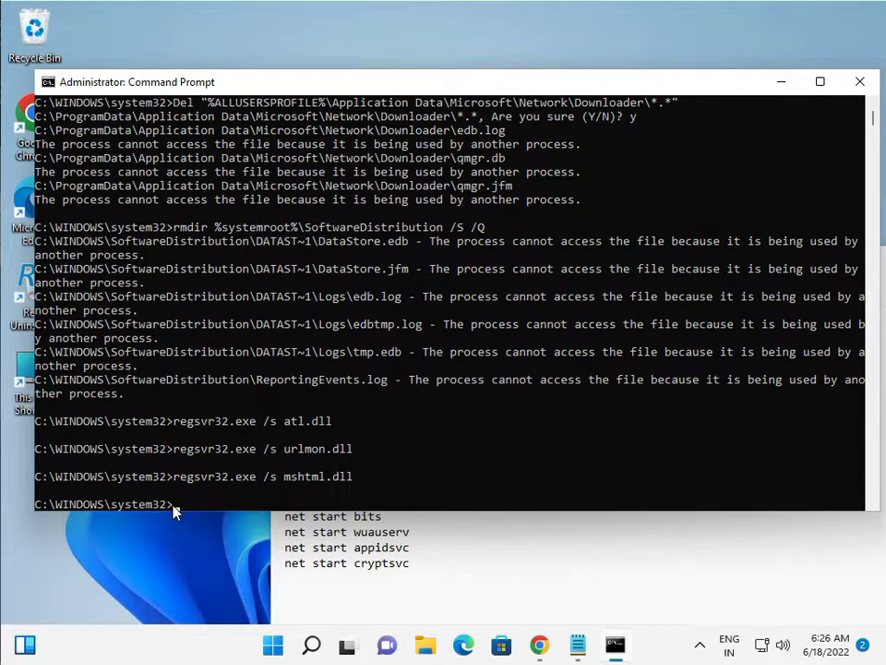
pyautogui.click(316, 578)
# Copy 'netsh winsock reset' from Notepad and run it in Command Prompt
pyautogui.moveTo(416, 485); pyautogui.dragTo(277, 489)
pyautogui.press('super+c')
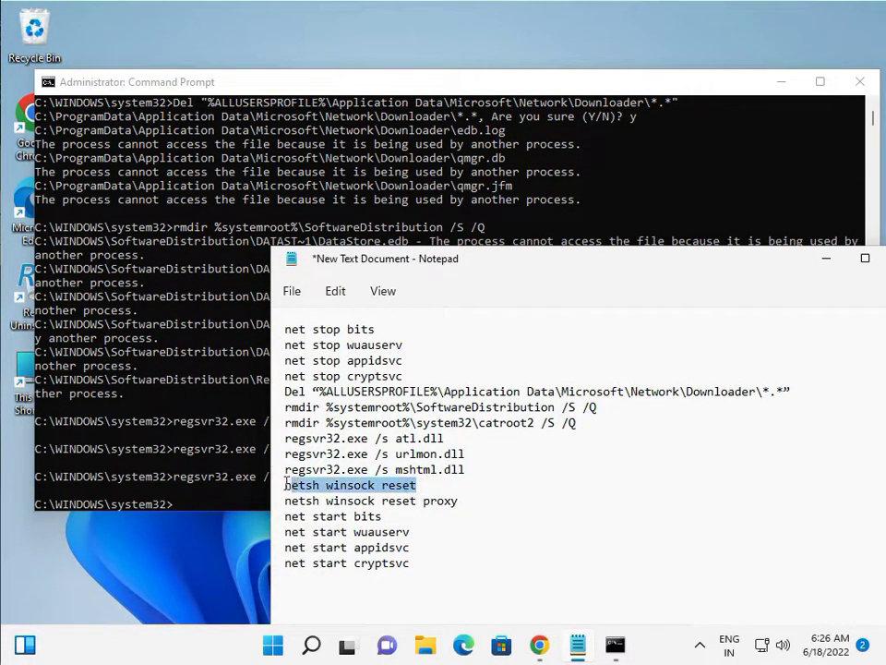
pyautogui.click(119, 82)
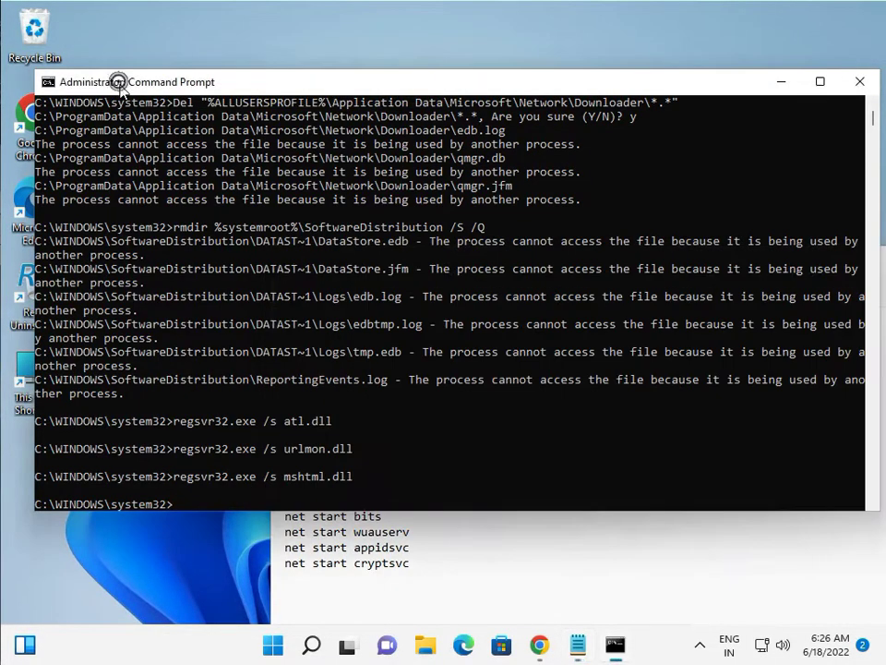
pyautogui.rightClick(174, 507)
pyautogui.press('Return')
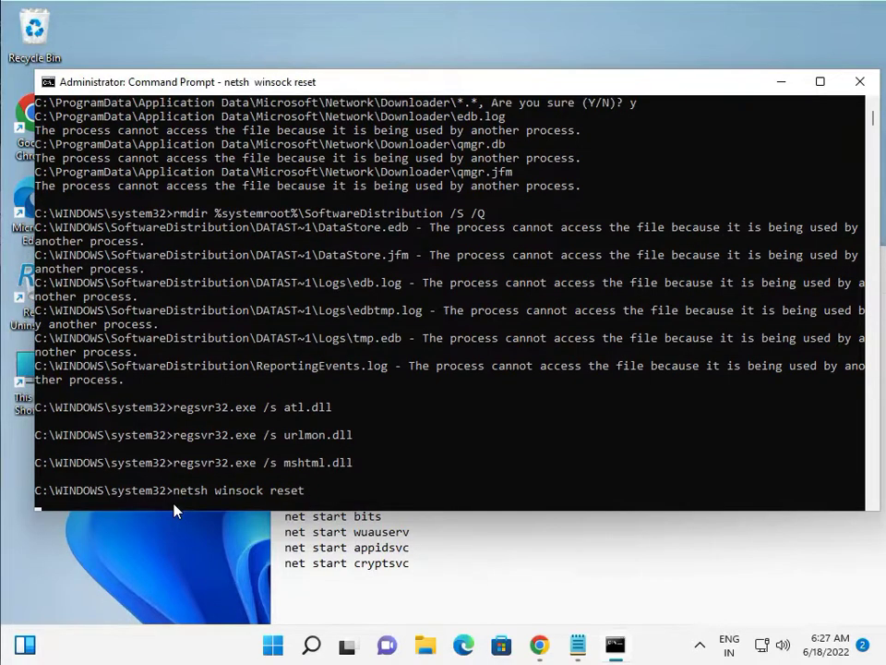
# Move Notepad beside the console, then copy and run 'netsh winsock reset proxy'
pyautogui.click(355, 600)
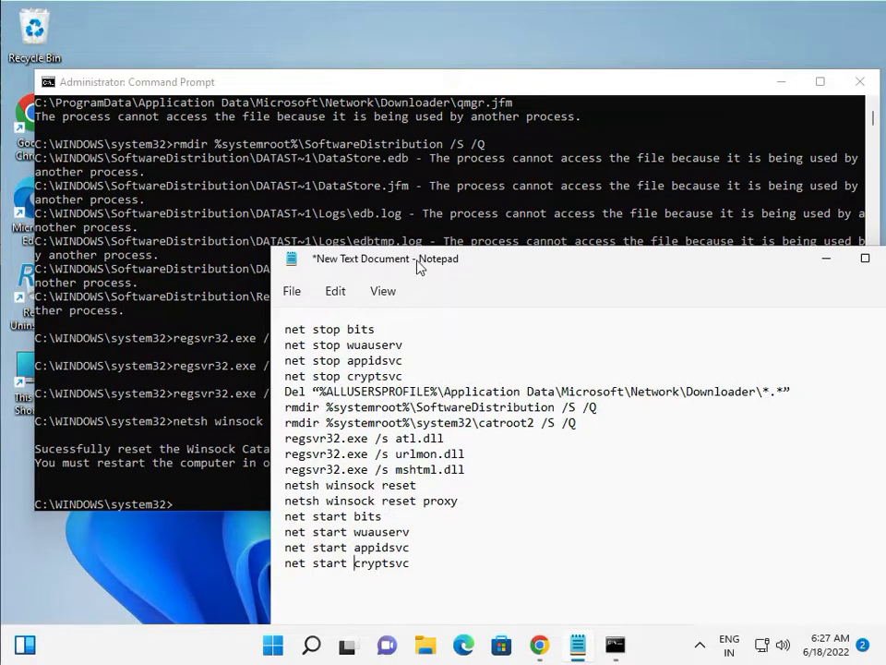
pyautogui.moveTo(417, 261); pyautogui.dragTo(526, 248)
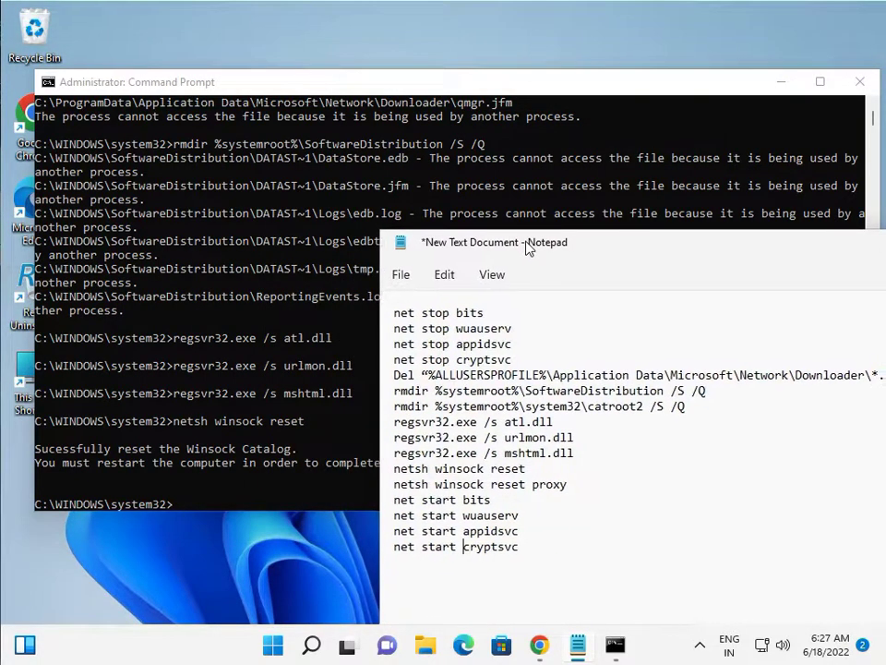
pyautogui.moveTo(569, 490); pyautogui.dragTo(381, 492)
pyautogui.press('super+c')
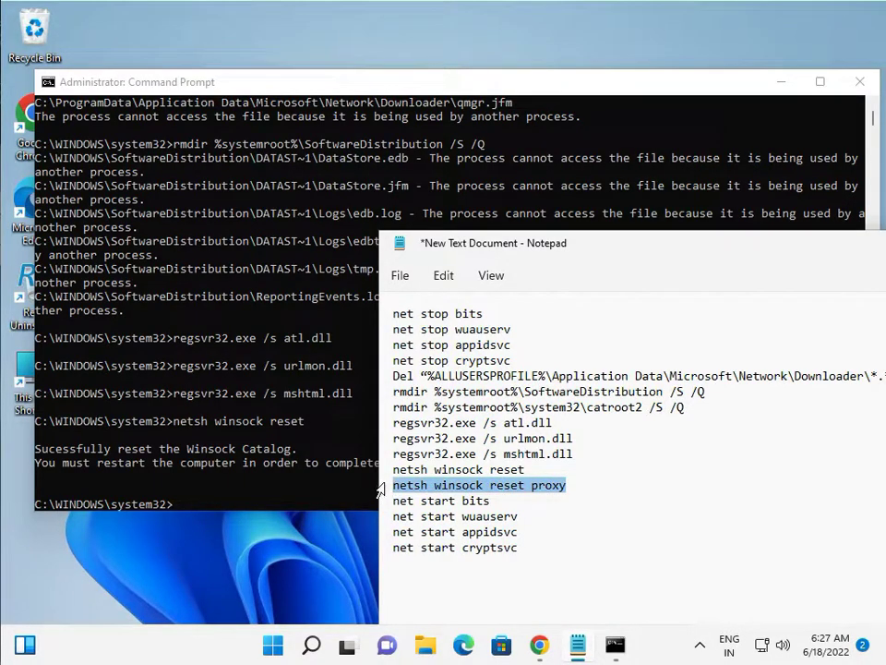
pyautogui.click(177, 507)
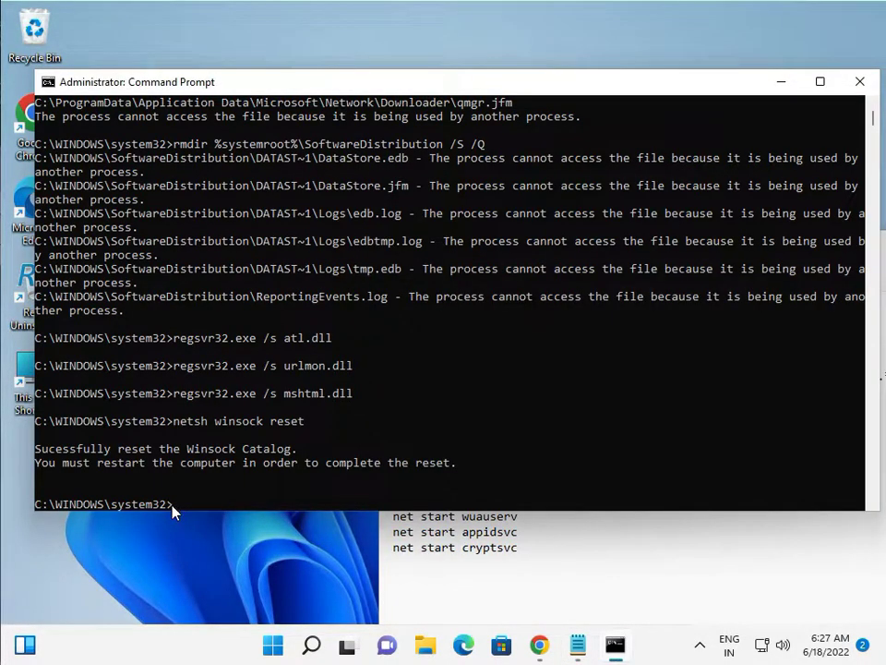
pyautogui.rightClick(175, 510)
pyautogui.press('Return')
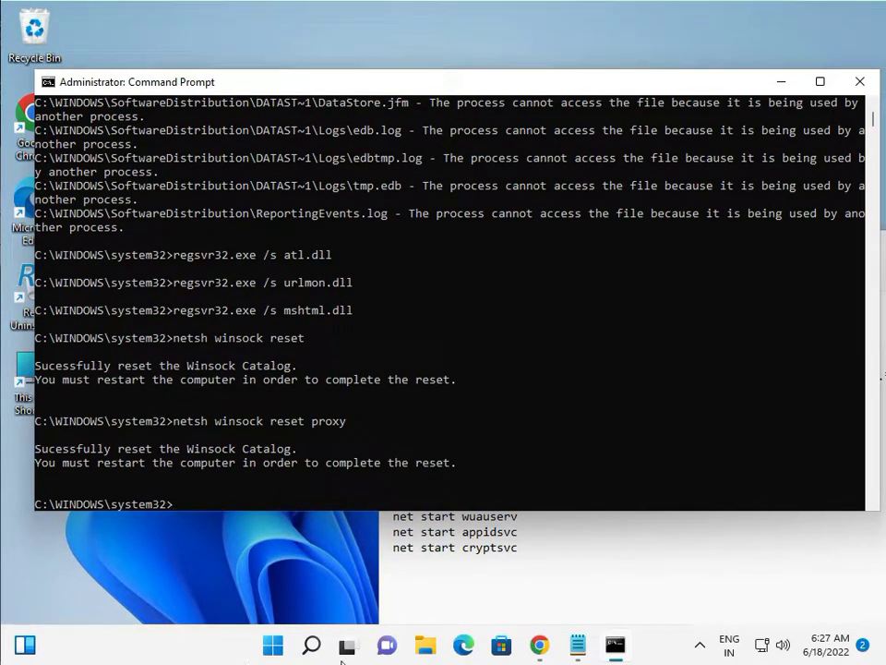
# Copy 'net start bits' and 'net start wuauserv' from Notepad and run both in Command Prompt
pyautogui.click(452, 580)
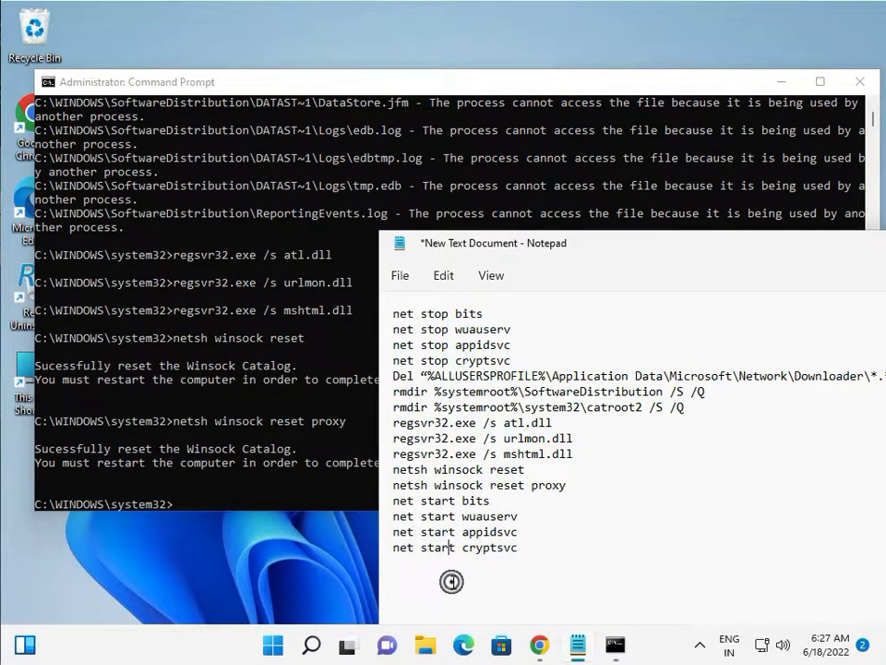
pyautogui.moveTo(495, 501); pyautogui.dragTo(421, 502)
pyautogui.click(484, 500)
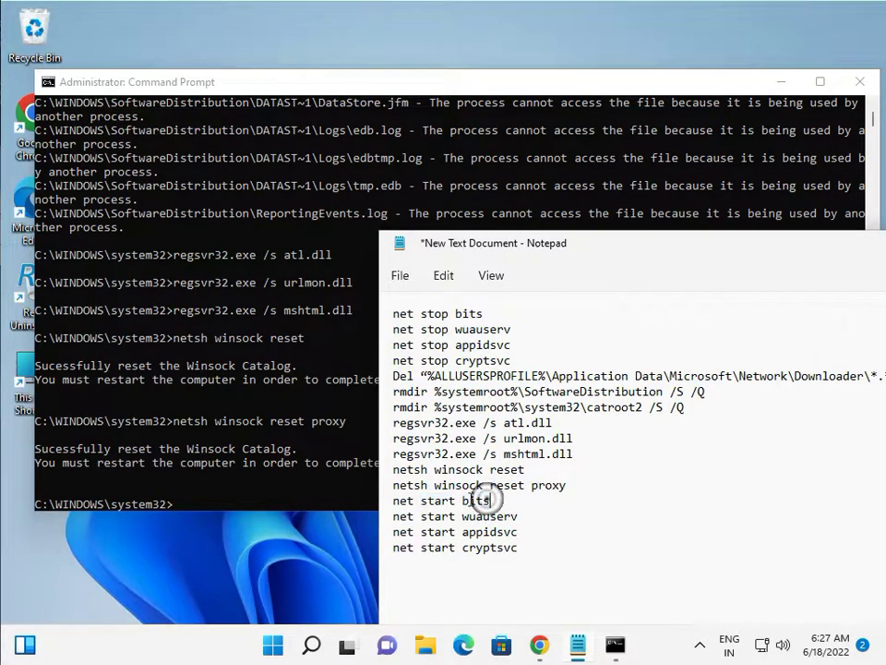
pyautogui.moveTo(486, 500); pyautogui.dragTo(397, 506)
pyautogui.press('super+c')
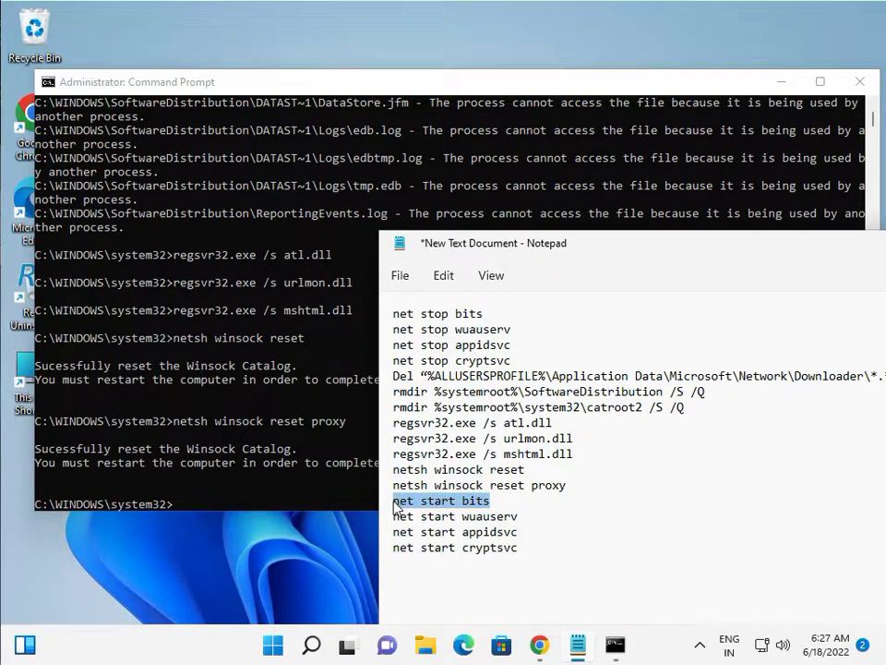
pyautogui.click(193, 90)
pyautogui.rightClick(174, 512)
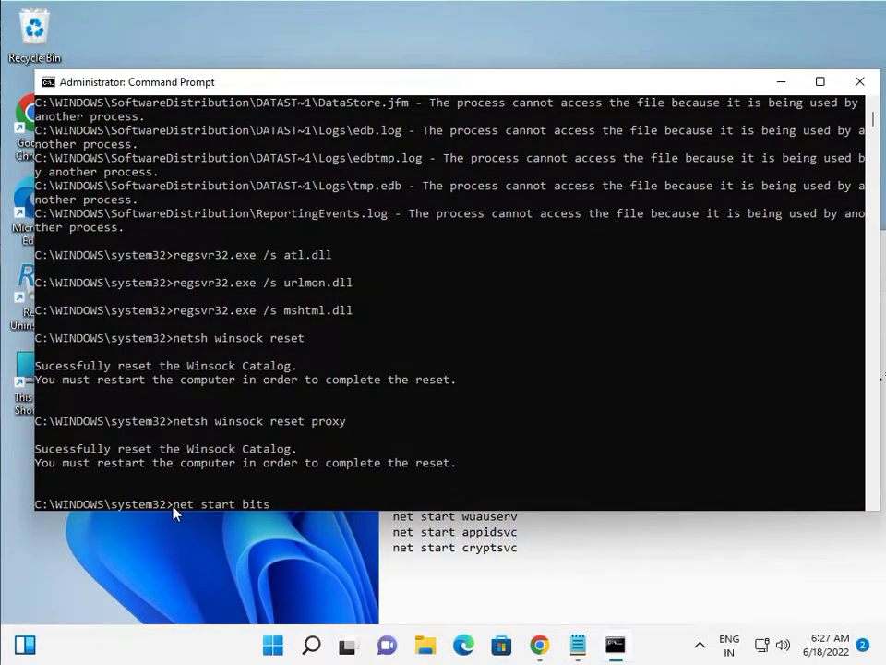
pyautogui.press('Return')
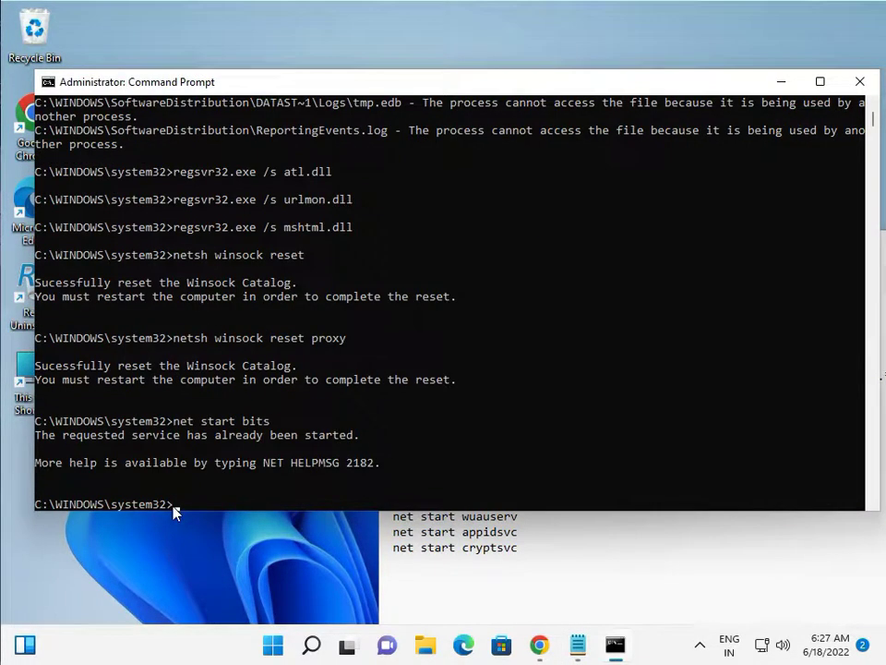
pyautogui.click(572, 602)
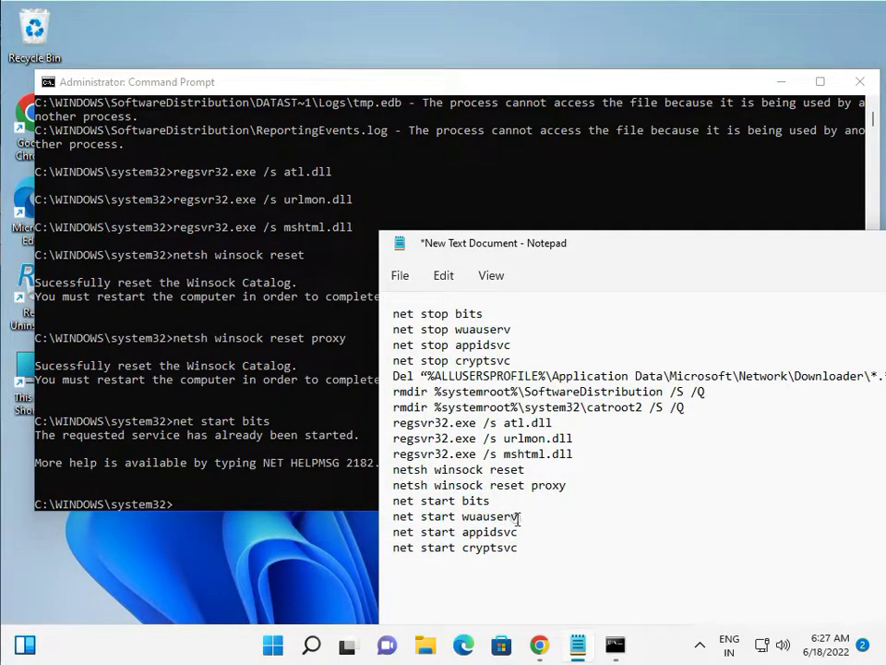
pyautogui.moveTo(518, 518); pyautogui.dragTo(388, 522)
pyautogui.press('super+c')
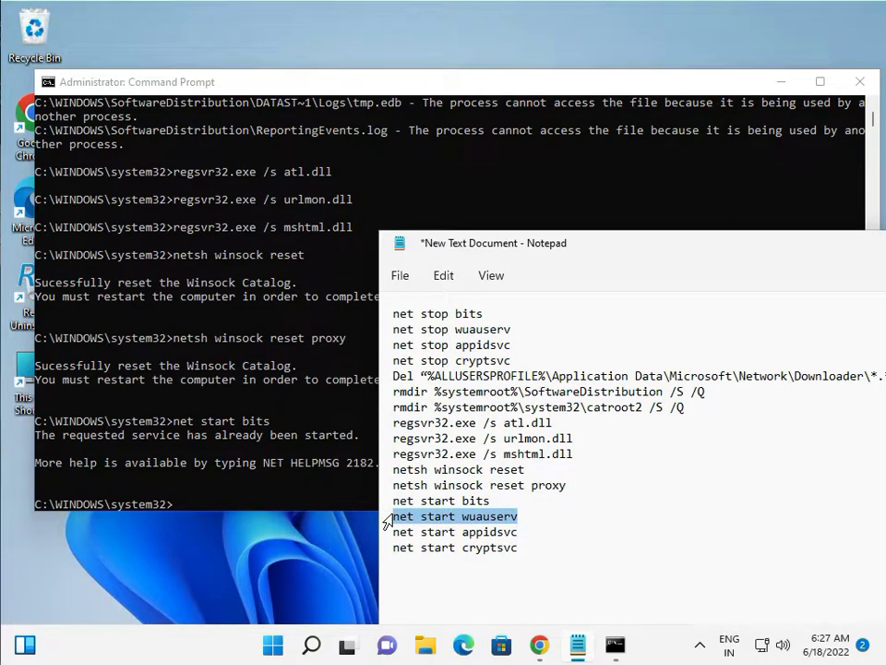
pyautogui.click(210, 80)
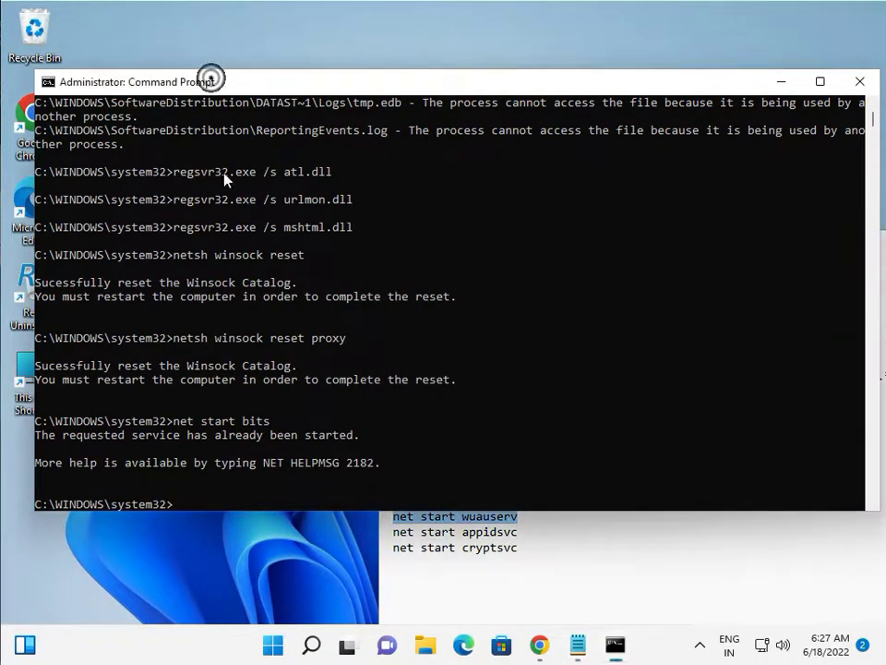
pyautogui.rightClick(175, 503)
pyautogui.press('Return')
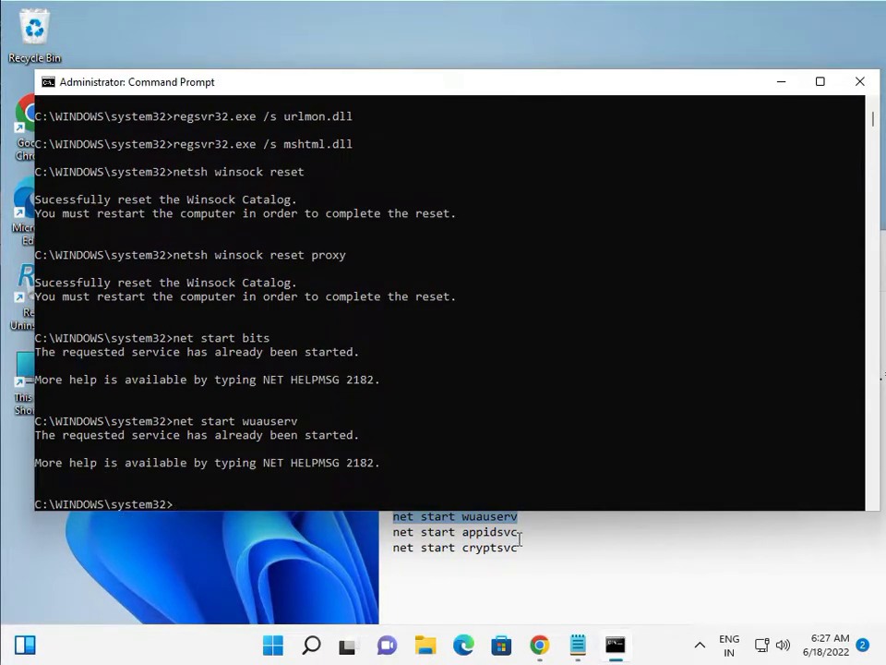
# Copy 'net start appidsvc' and 'net start cryptsvc' from Notepad and run both in Command Prompt
pyautogui.moveTo(519, 532); pyautogui.dragTo(396, 536)
pyautogui.press('super+c')
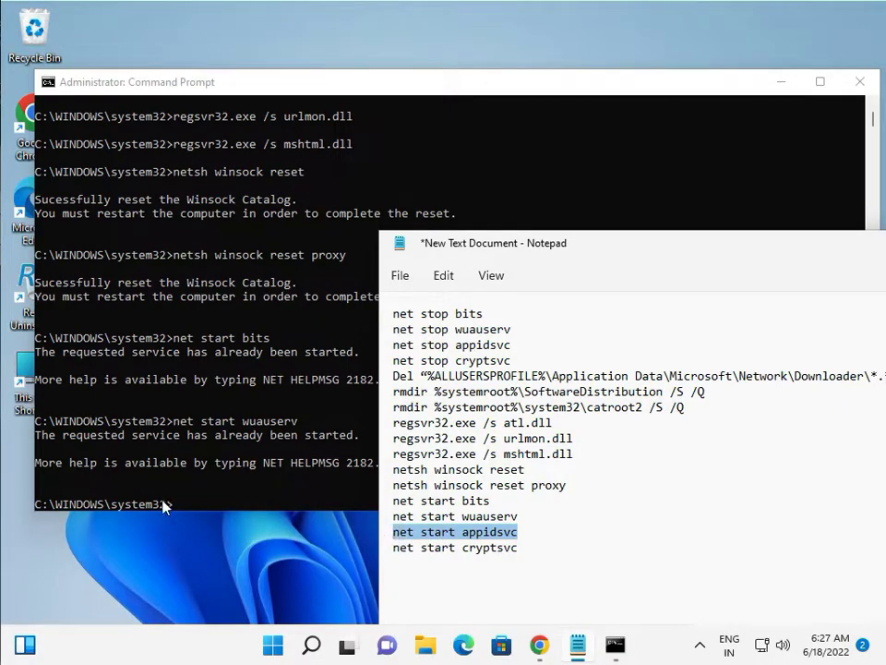
pyautogui.click(280, 89)
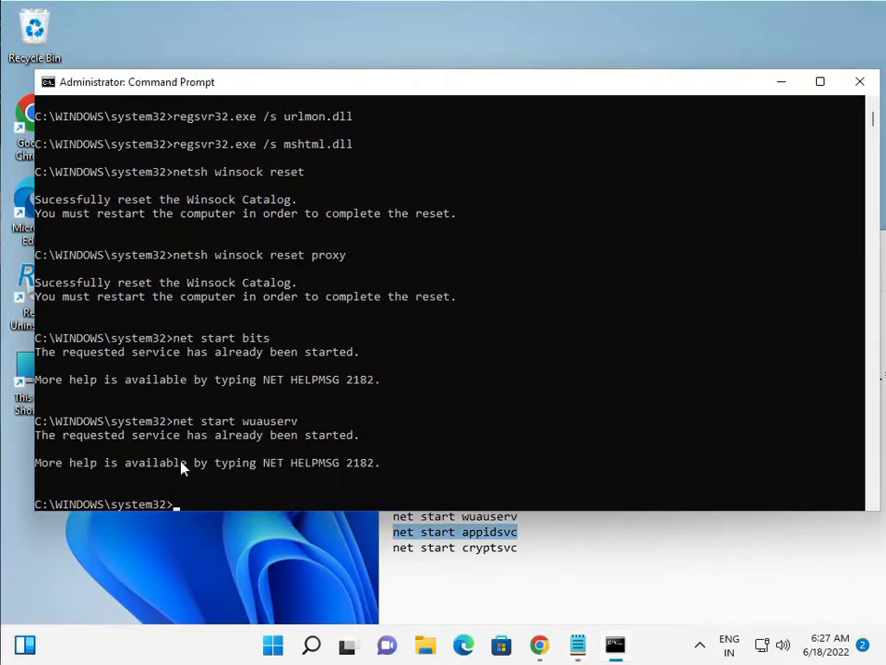
pyautogui.rightClick(180, 508)
pyautogui.press('Return')
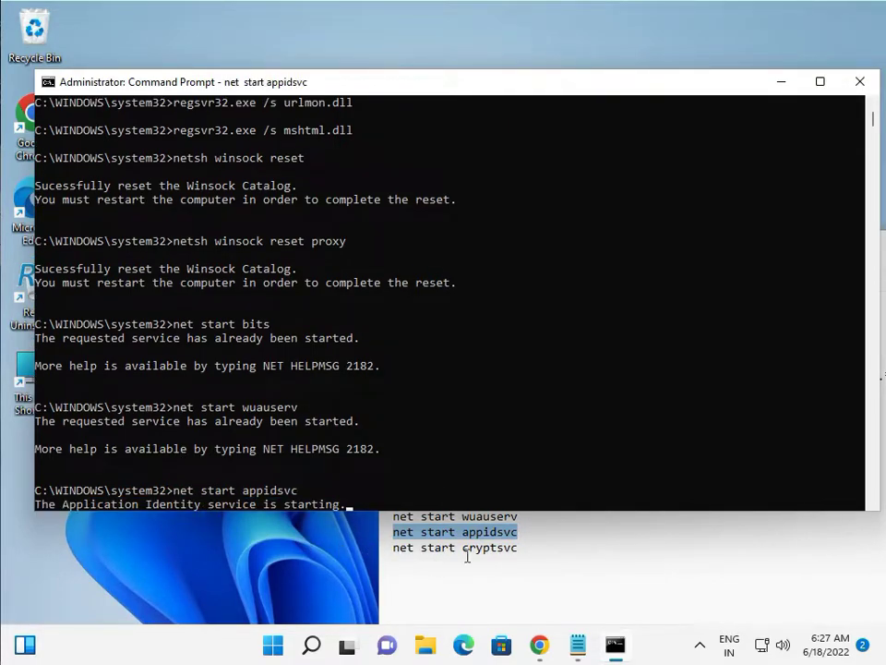
pyautogui.moveTo(515, 549); pyautogui.dragTo(395, 551)
pyautogui.press('super+c')
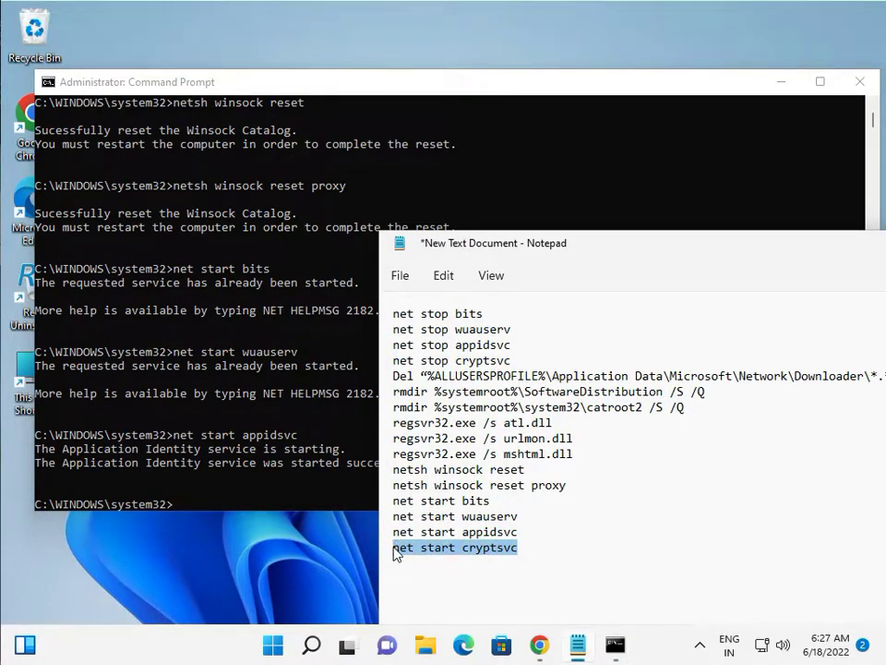
pyautogui.click(176, 505)
pyautogui.rightClick(170, 508)
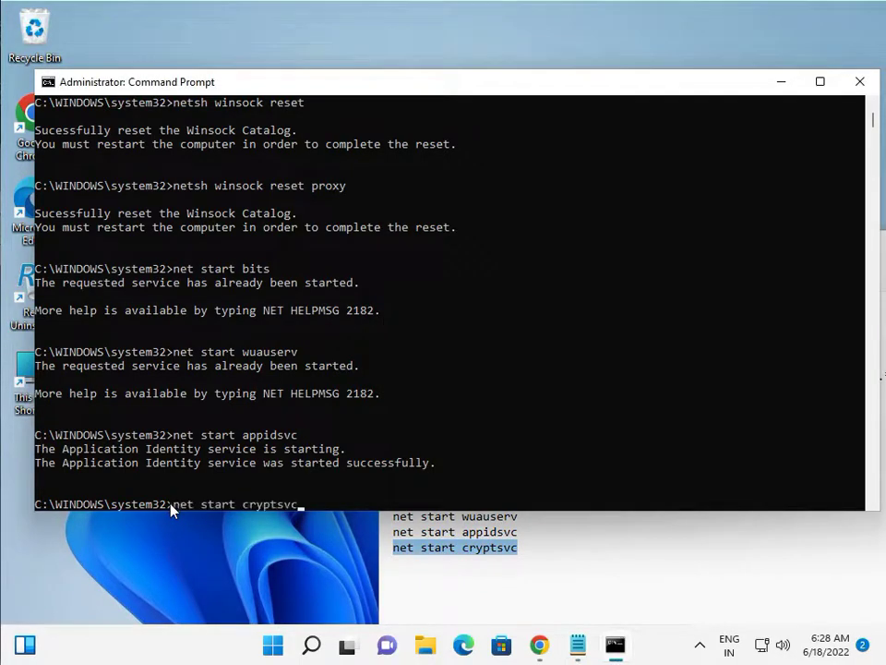
pyautogui.press('Return')
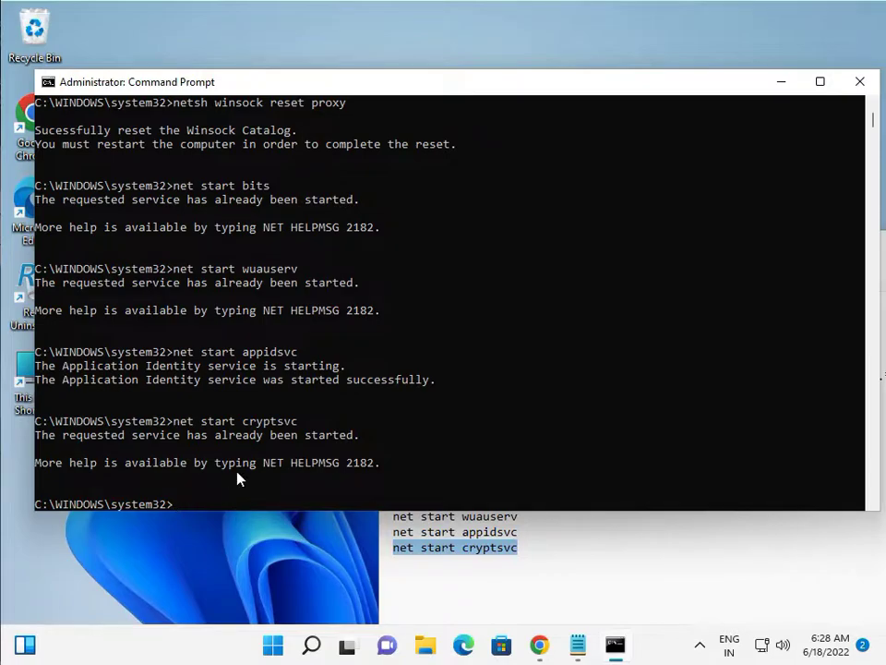
# Minimize Command Prompt, center Notepad with its command list selected, and open Start
pyautogui.click(783, 87)
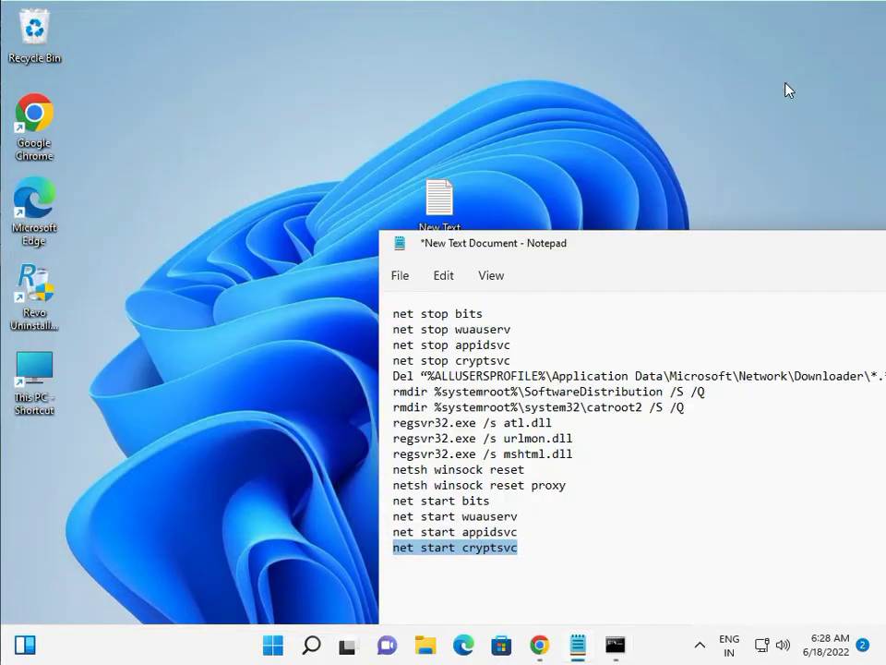
pyautogui.moveTo(734, 243); pyautogui.dragTo(542, 143)
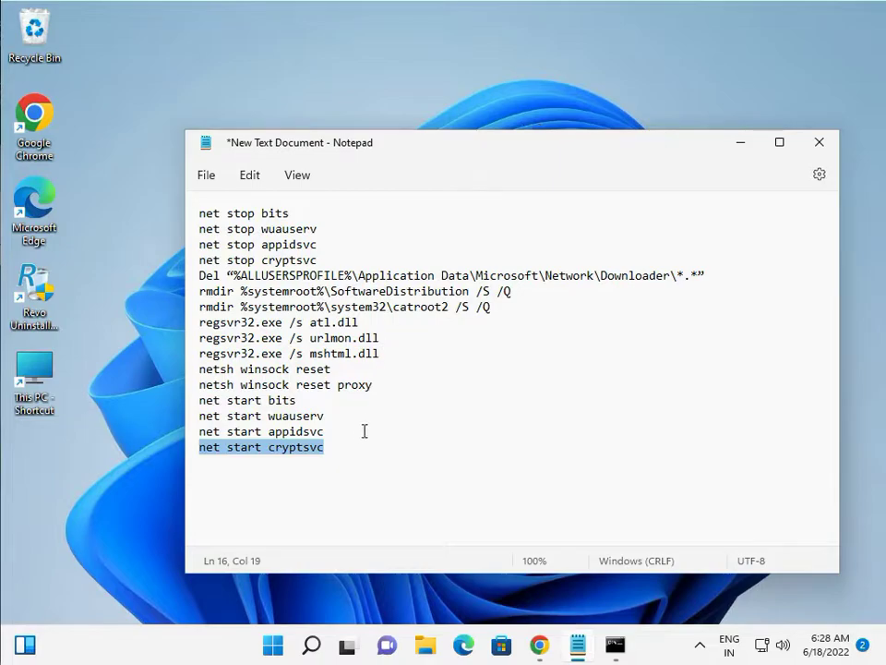
pyautogui.moveTo(336, 444); pyautogui.dragTo(201, 209)
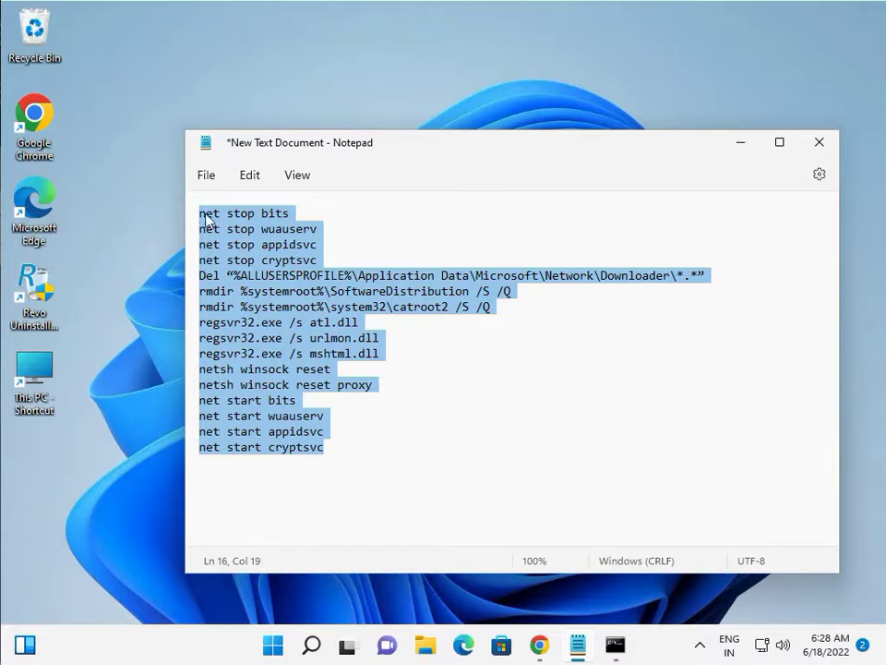
pyautogui.click(274, 644)
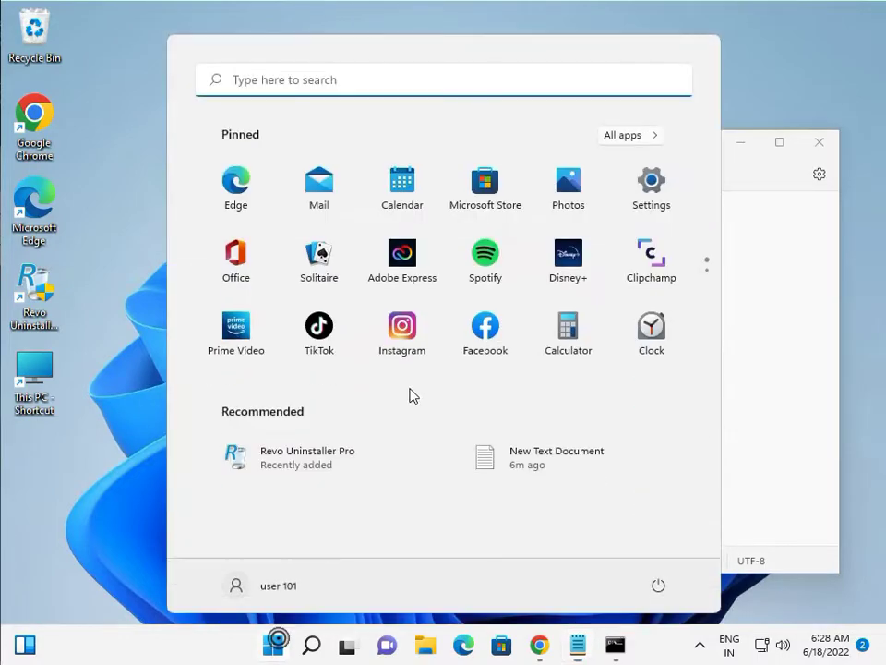
# Go to Settings > Windows Update and retry the failed updates
pyautogui.click(651, 205)
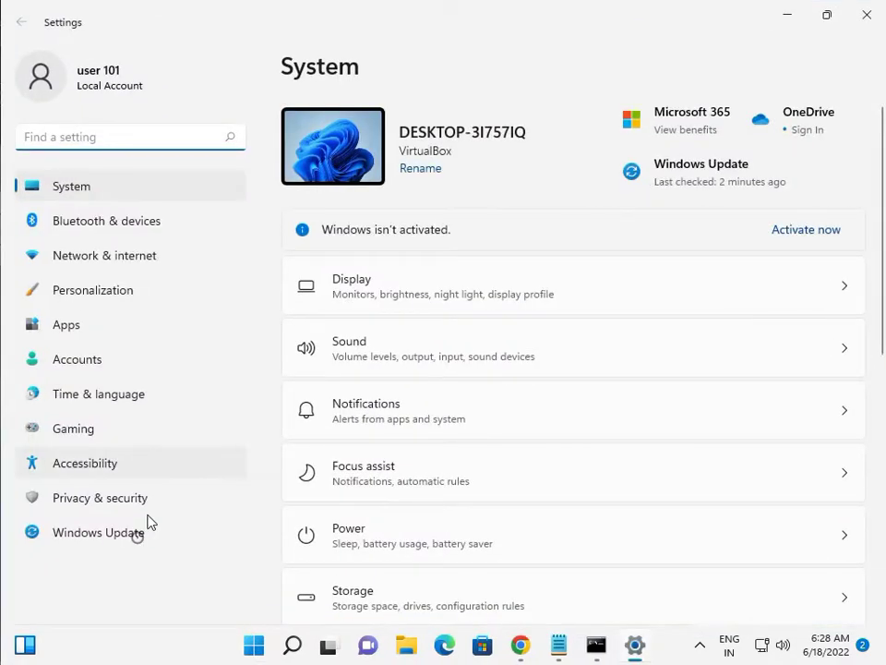
pyautogui.click(139, 534)
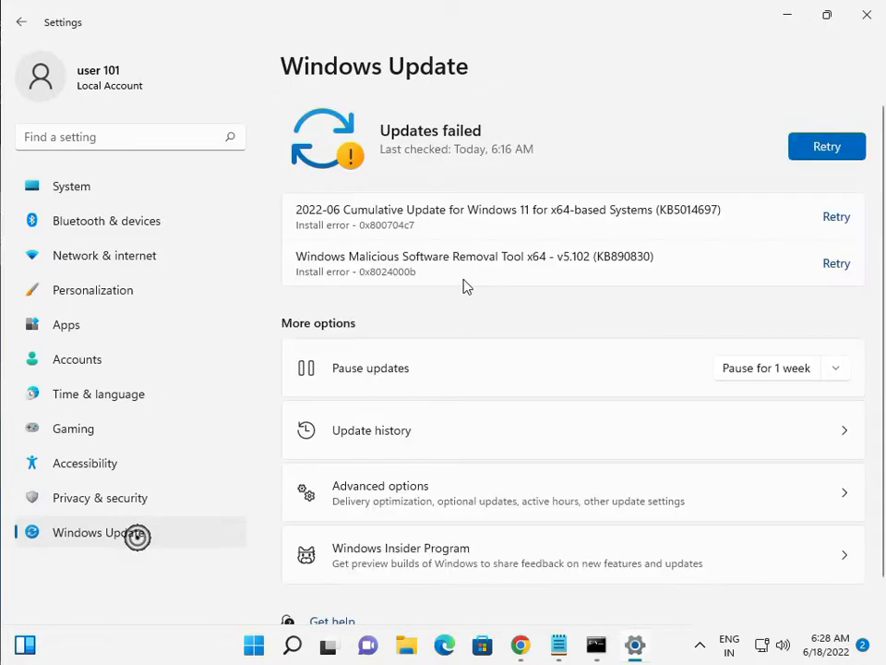
pyautogui.click(816, 148)
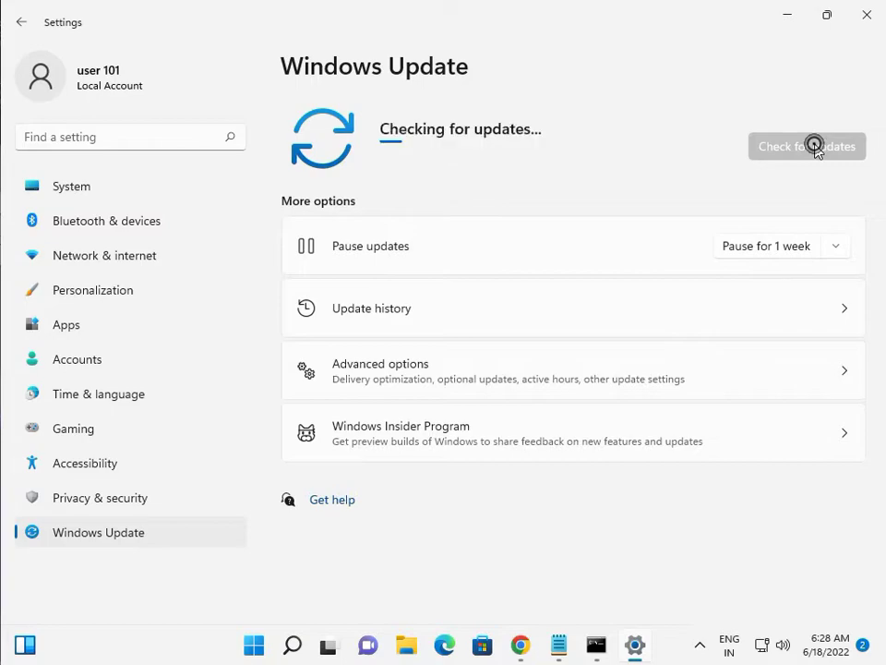